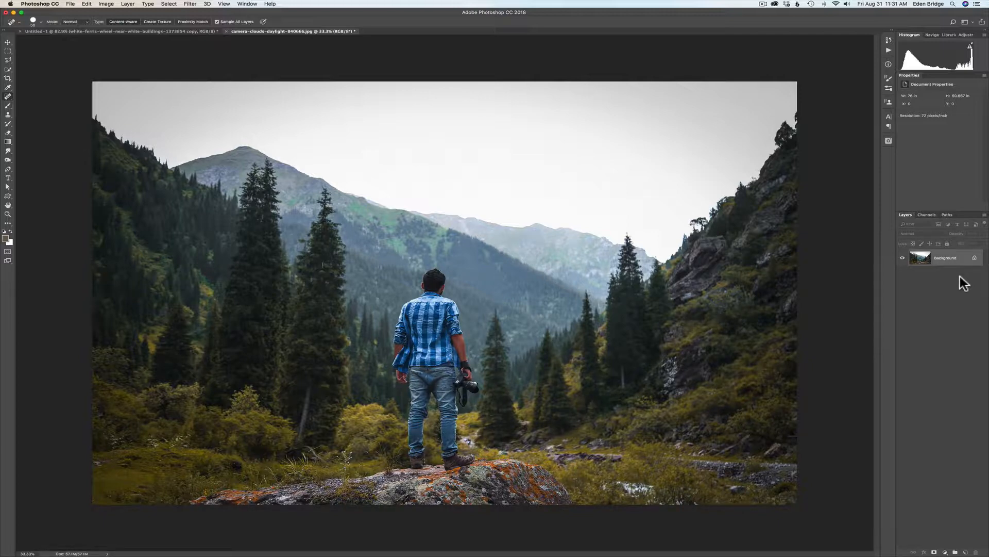
# Step: Duplicate the Background layer and send the copy to the ON1 Effects 2018 plug-in
pyautogui.press('super+j')
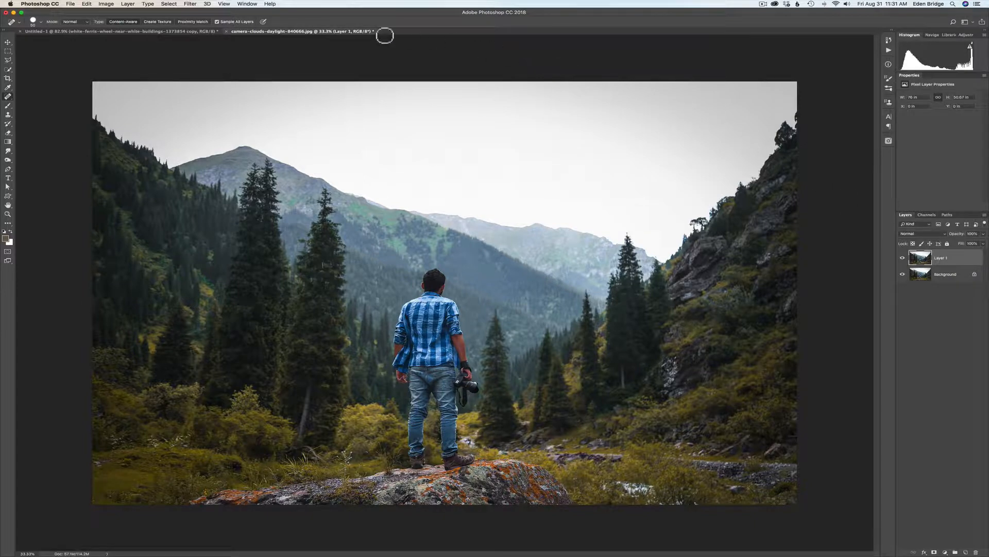
pyautogui.click(191, 4)
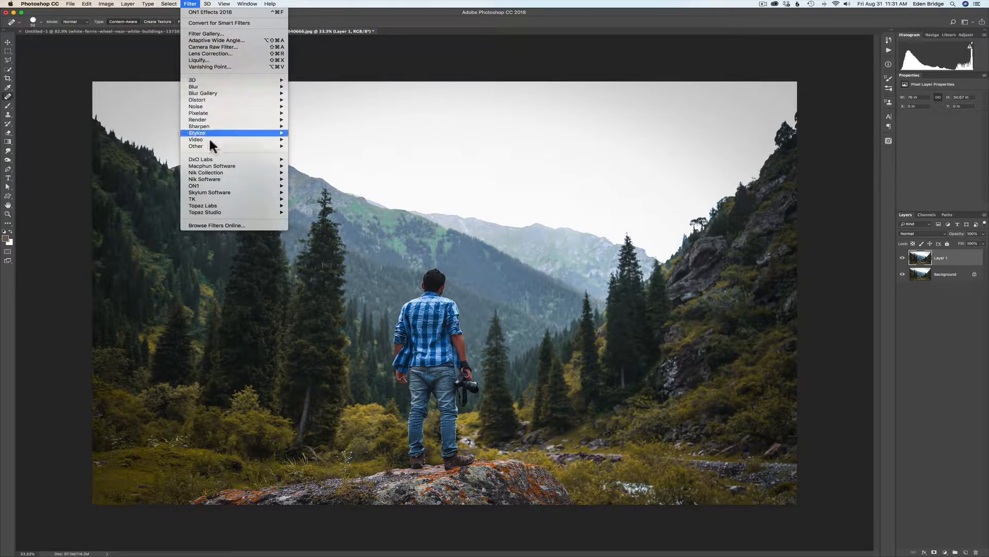
pyautogui.moveTo(215, 185)
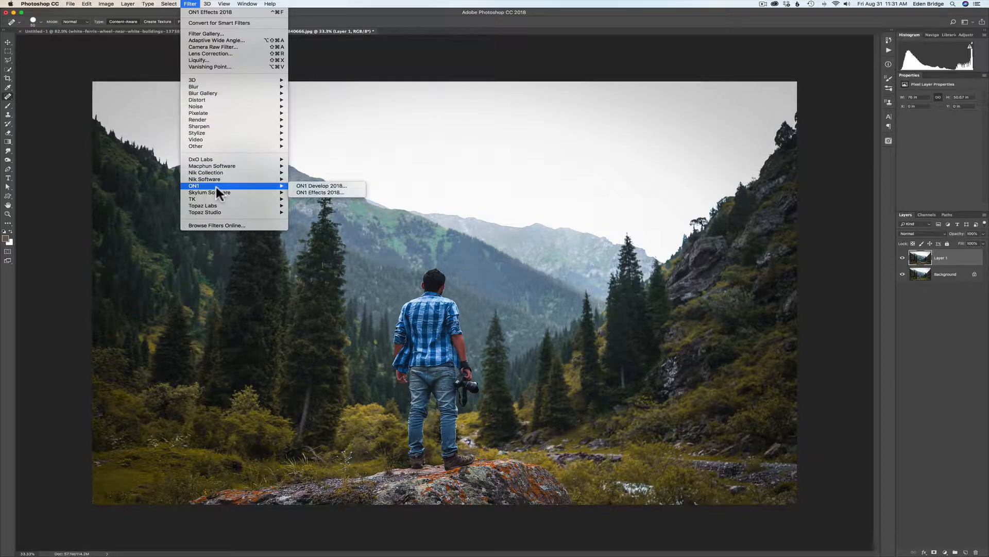
pyautogui.click(313, 191)
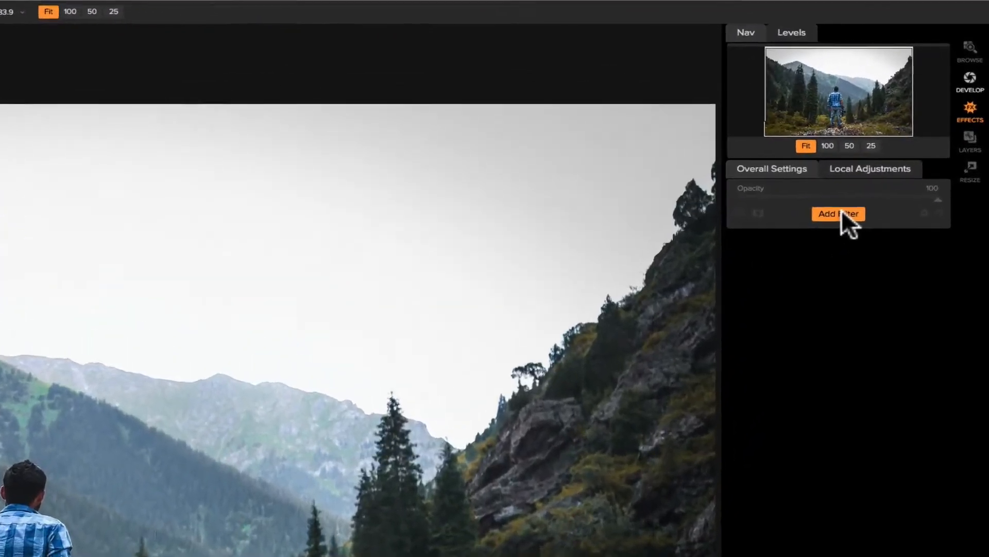
# Step: Add a LUTs filter to the photo
pyautogui.click(831, 227)
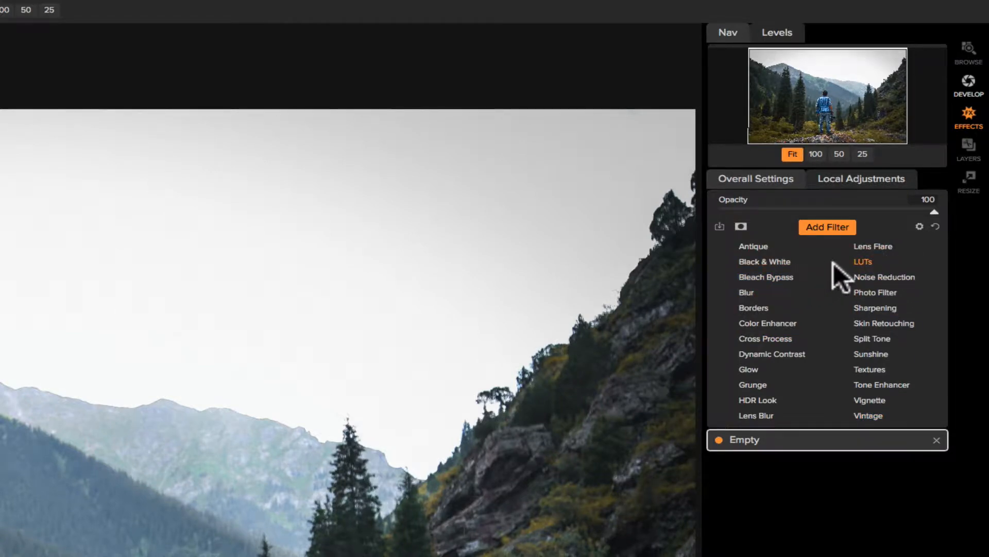
pyautogui.click(868, 261)
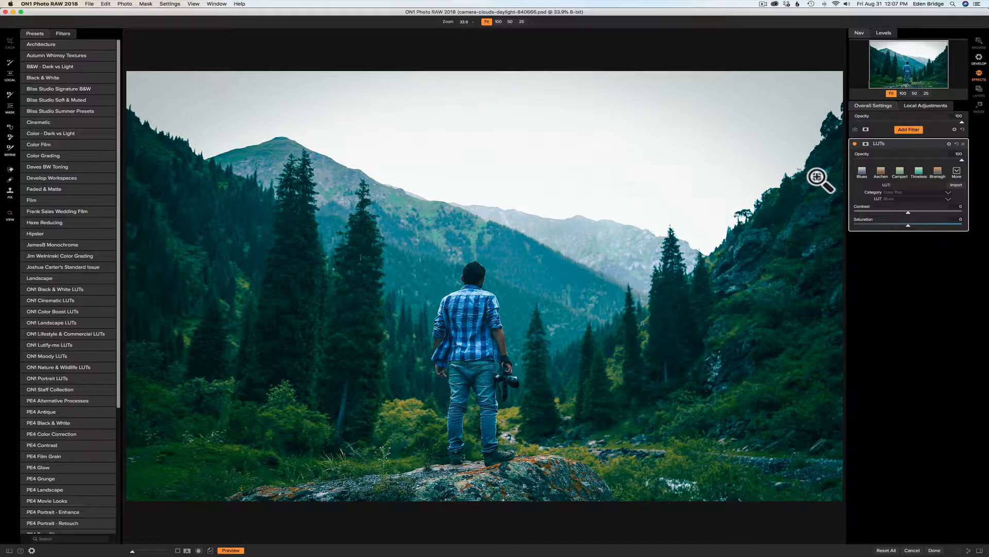
# Step: Try the Aachen, Campari, Timeless and Branagh styles of the LUTs filter one after another
pyautogui.click(883, 170)
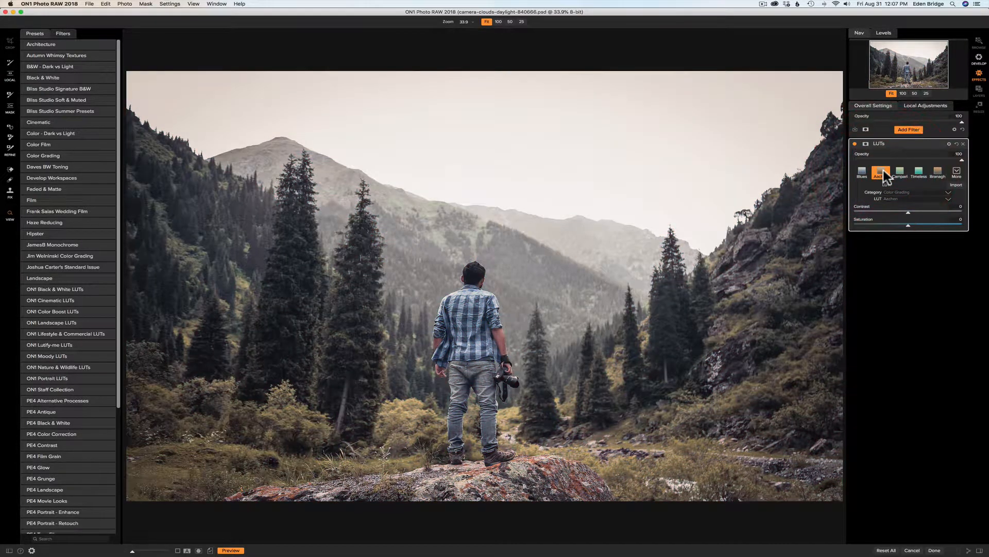
pyautogui.click(901, 171)
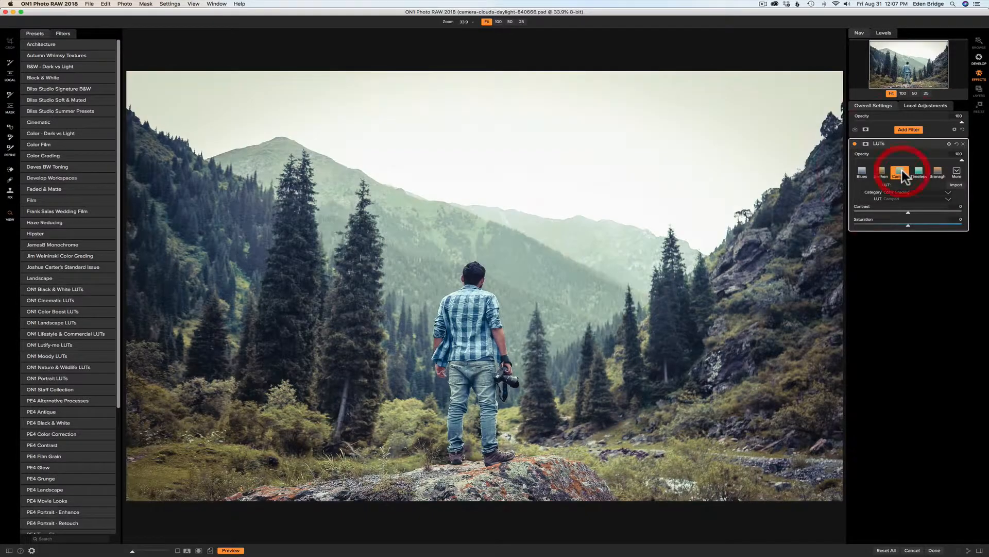
pyautogui.click(918, 170)
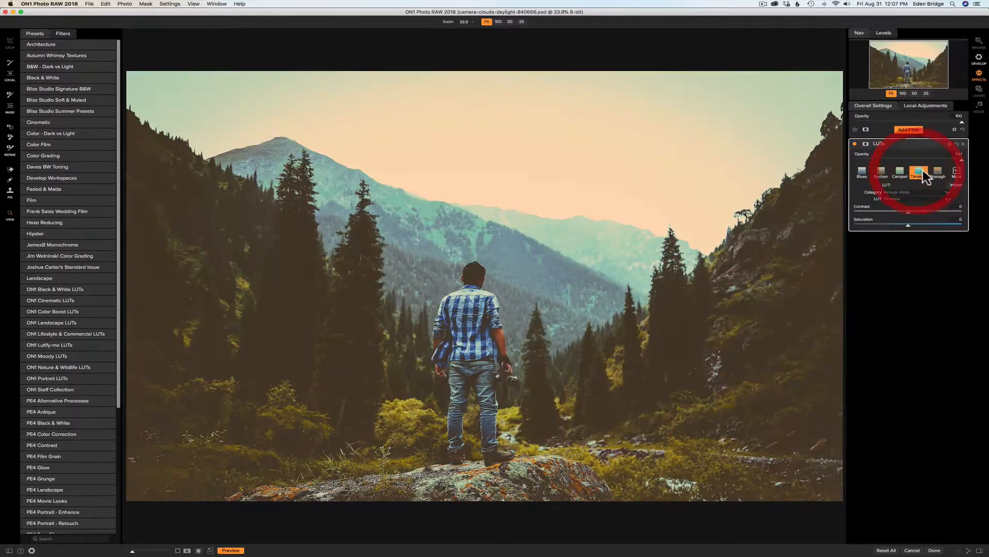
pyautogui.click(936, 171)
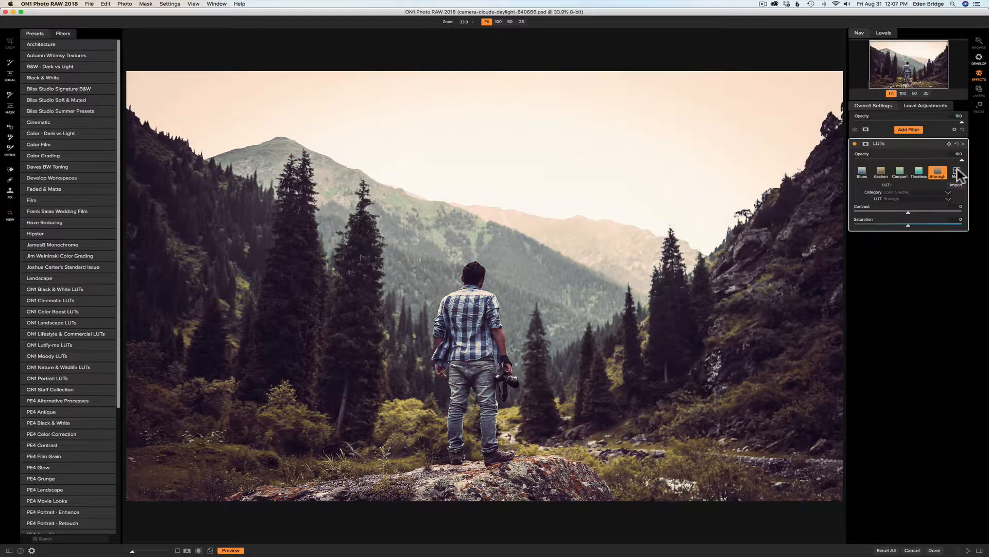
# Step: Choose Branagh from the full list of LUT styles and set its contrast to -17 and saturation to 4
pyautogui.click(957, 171)
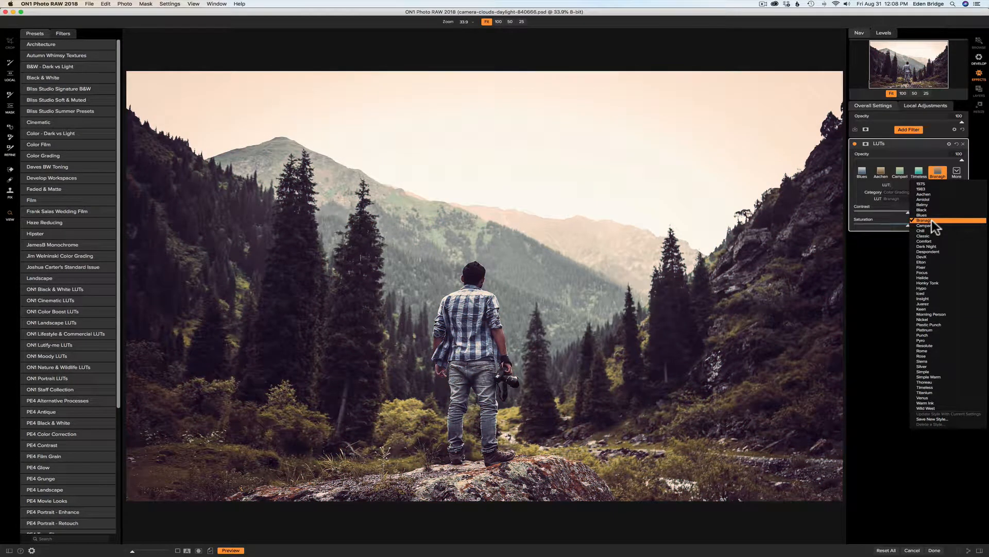
pyautogui.click(932, 220)
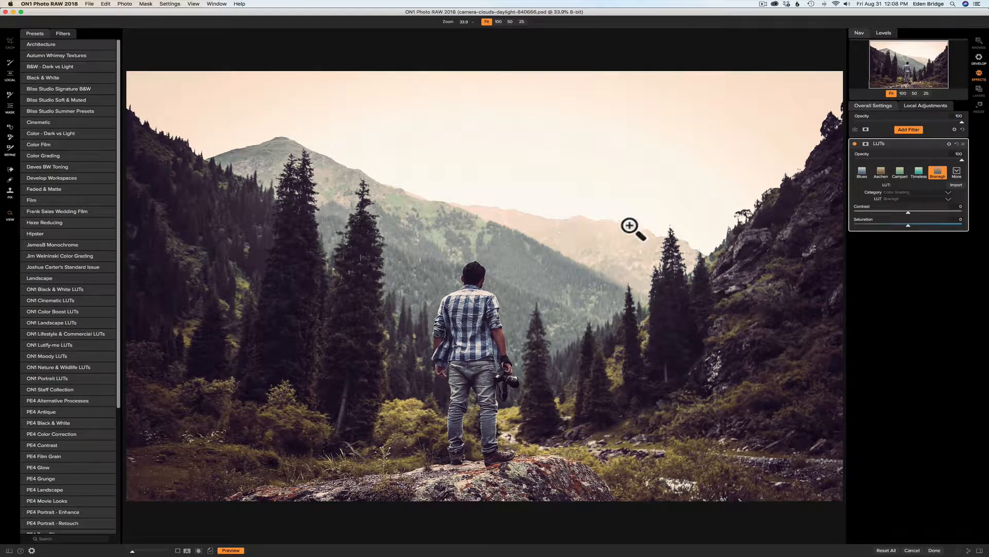
pyautogui.moveTo(909, 212)
pyautogui.mouseDown()
pyautogui.moveTo(954, 209)
pyautogui.moveTo(876, 208)
pyautogui.moveTo(917, 223)
pyautogui.moveTo(957, 221)
pyautogui.moveTo(884, 218)
pyautogui.moveTo(903, 222)
pyautogui.mouseUp()
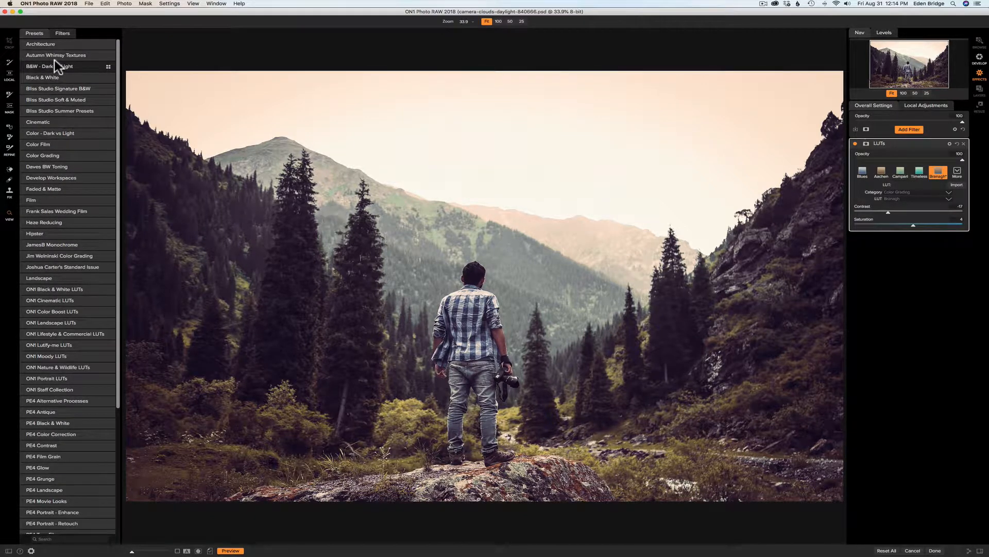
# Step: Look through the LUTs thumbnails in the filter browser, enlarging them and returning them to a small size
pyautogui.click(61, 33)
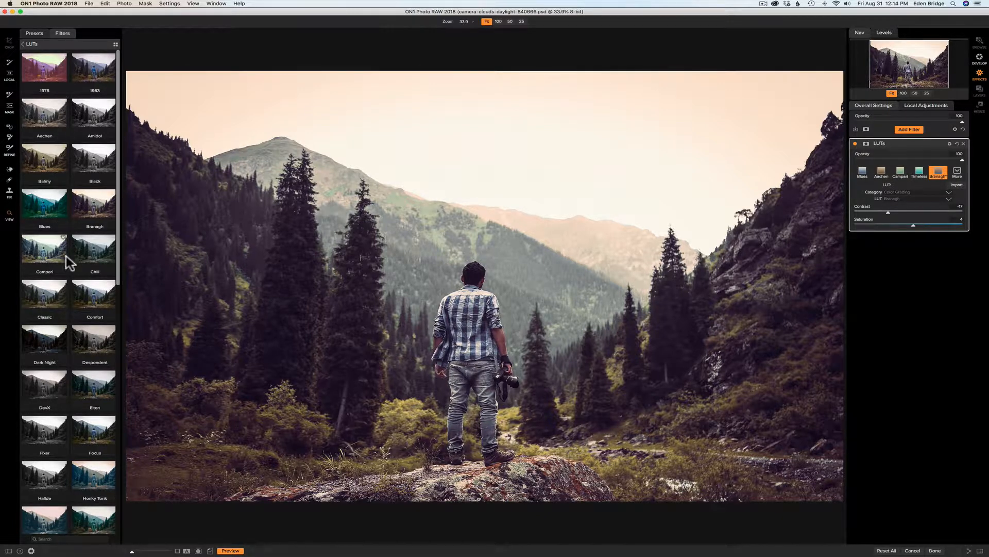
pyautogui.scroll(-10, 66, 255)
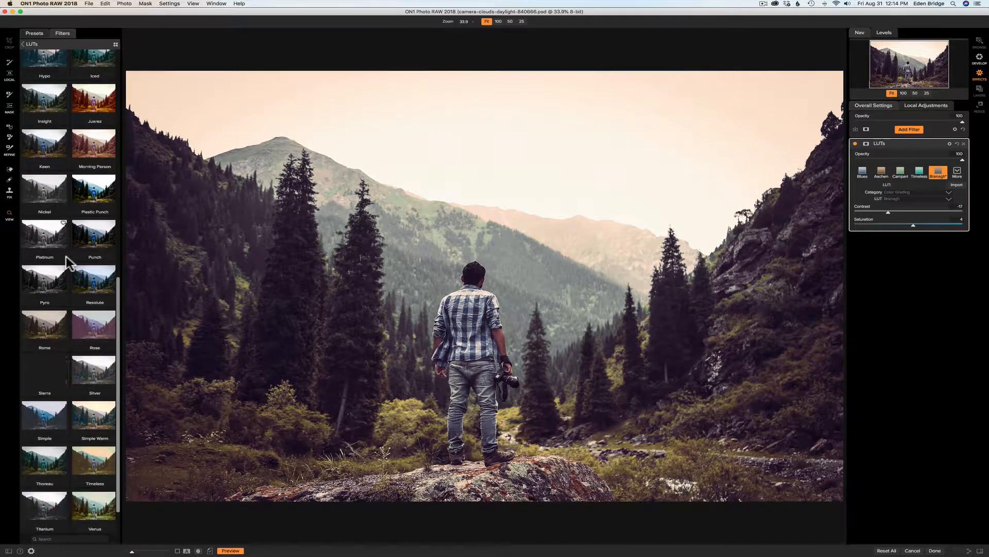
pyautogui.scroll(-1, 66, 255)
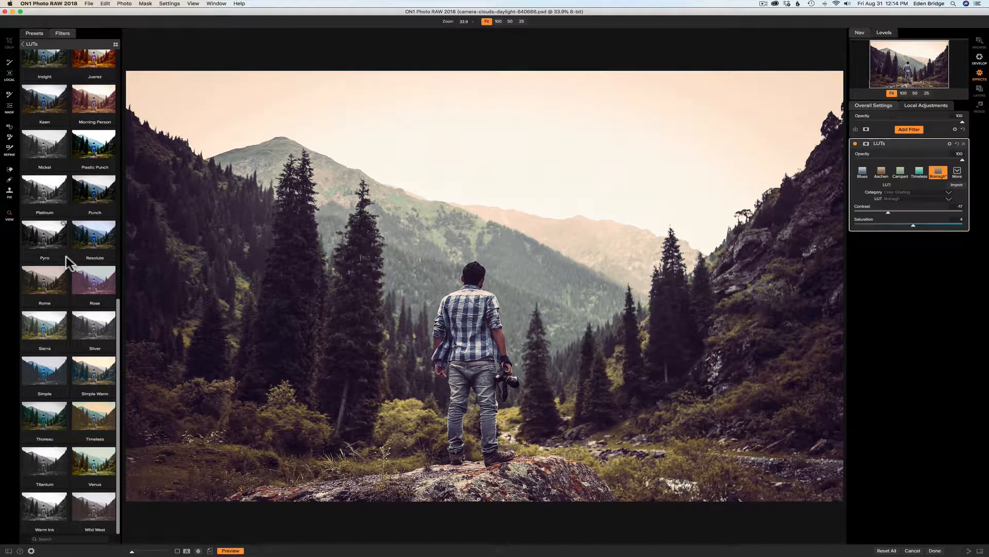
pyautogui.scroll(11, 66, 255)
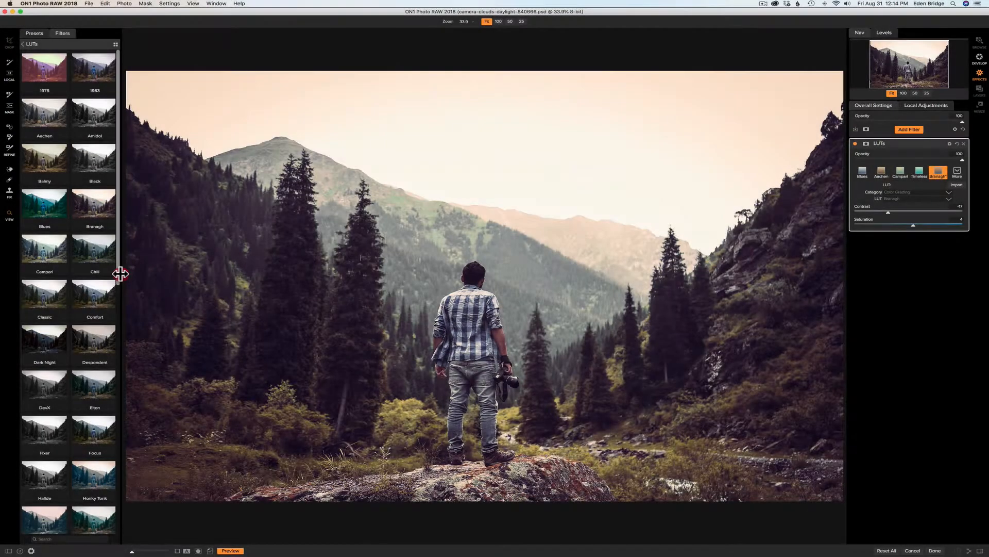
pyautogui.moveTo(120, 273); pyautogui.dragTo(341, 268)
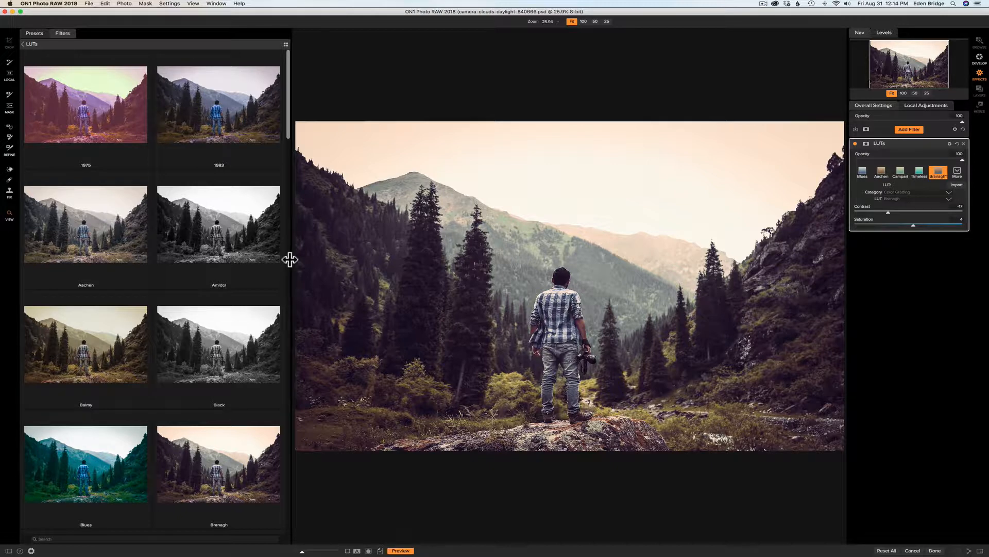
pyautogui.moveTo(289, 260); pyautogui.dragTo(95, 262)
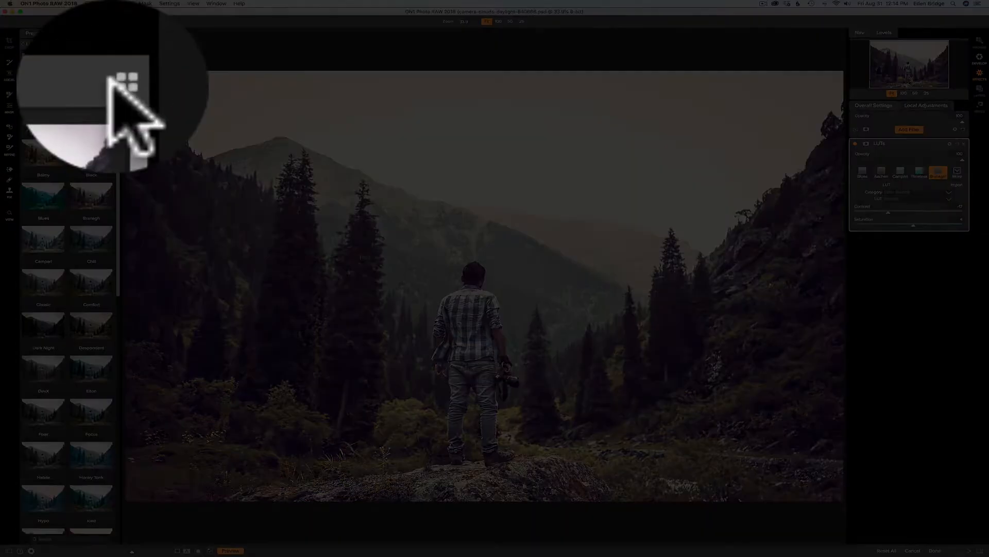
# Step: Compare the LUT styles in a full-screen thumbnail grid and apply Morning Person to the photo
pyautogui.click(120, 61)
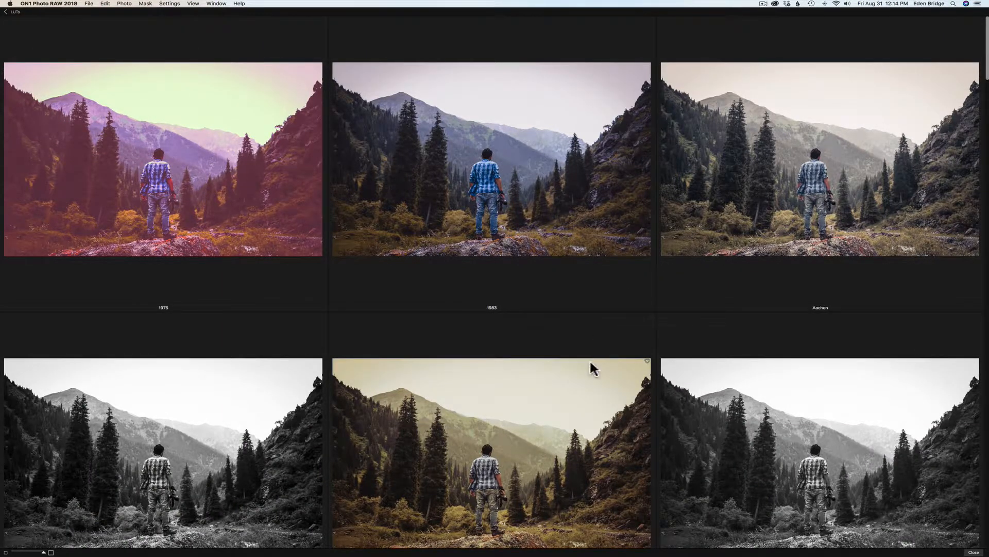
pyautogui.scroll(-5, 548, 280)
pyautogui.scroll(-15, 549, 280)
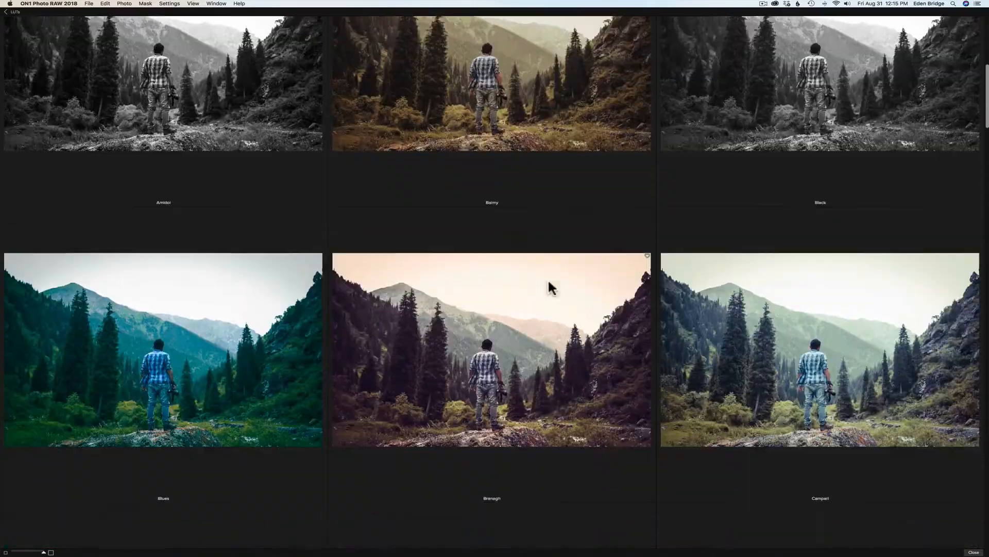
pyautogui.scroll(-20, 549, 280)
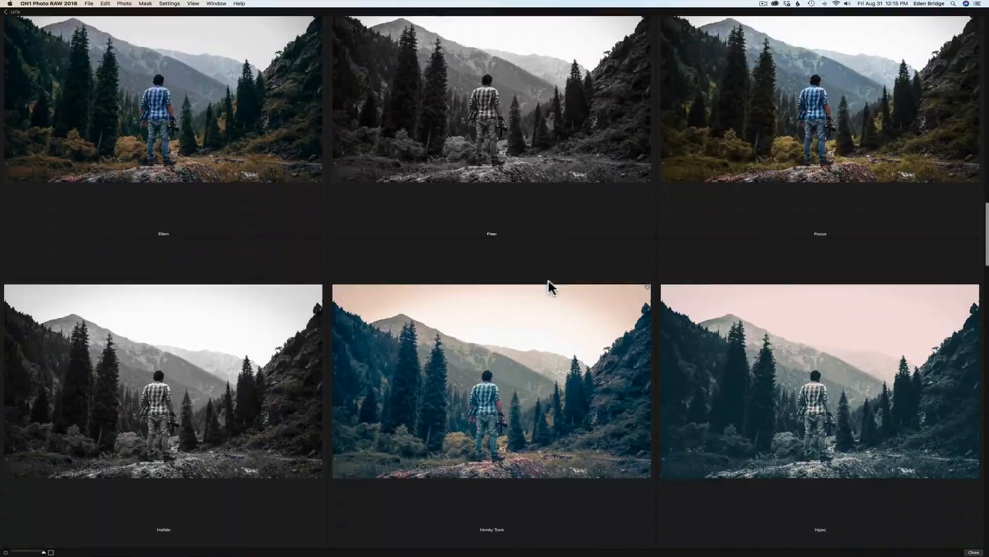
pyautogui.scroll(-5, 552, 287)
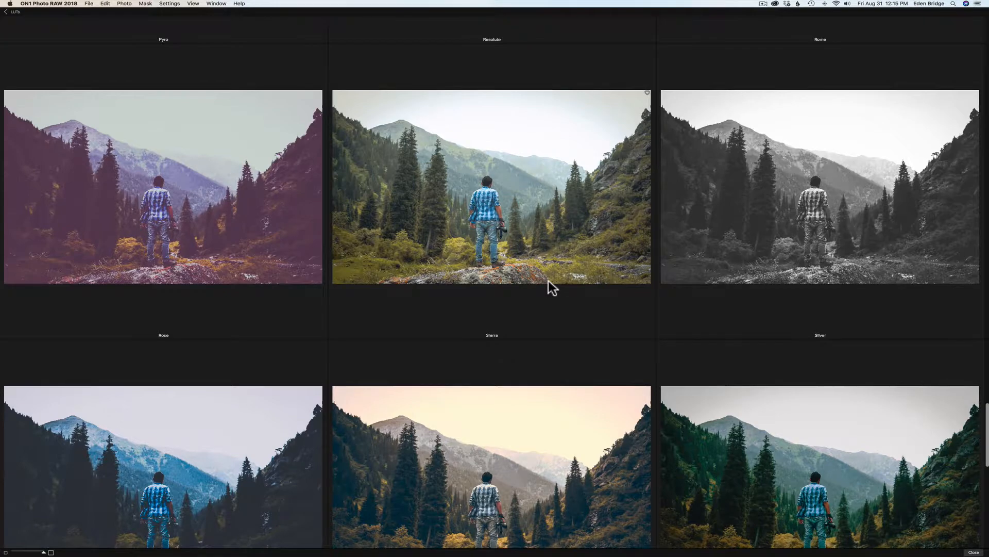
pyautogui.scroll(-15, 548, 281)
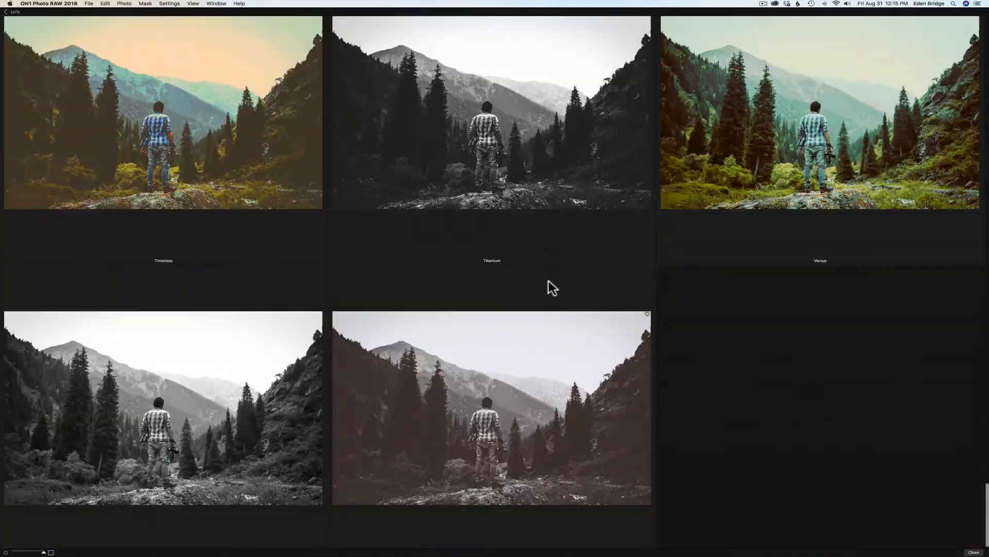
pyautogui.scroll(5, 548, 281)
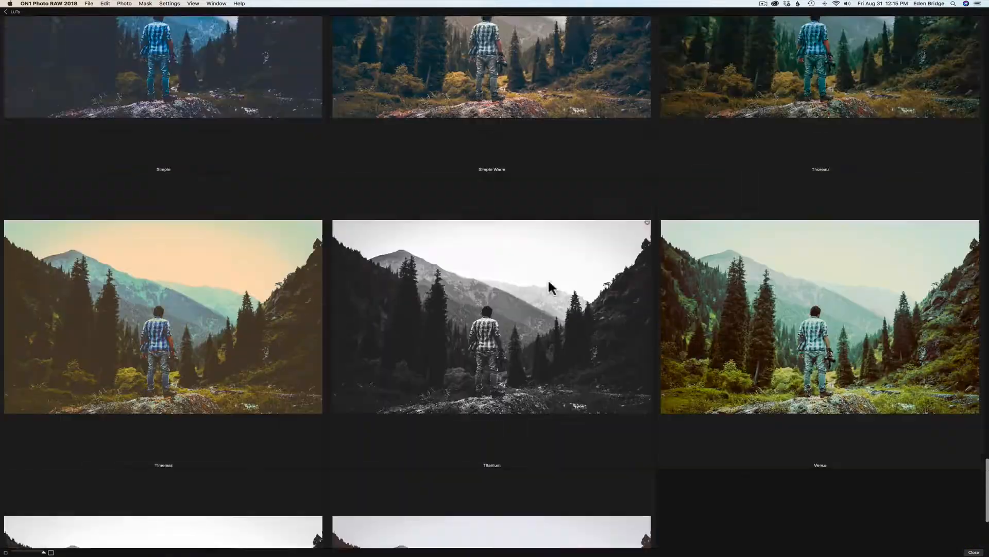
pyautogui.scroll(10, 551, 286)
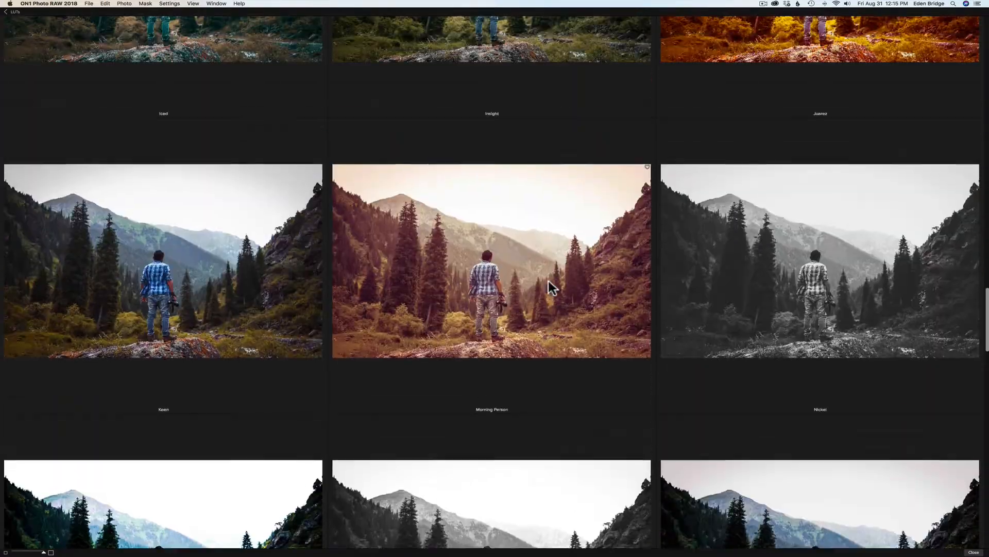
pyautogui.scroll(10, 548, 280)
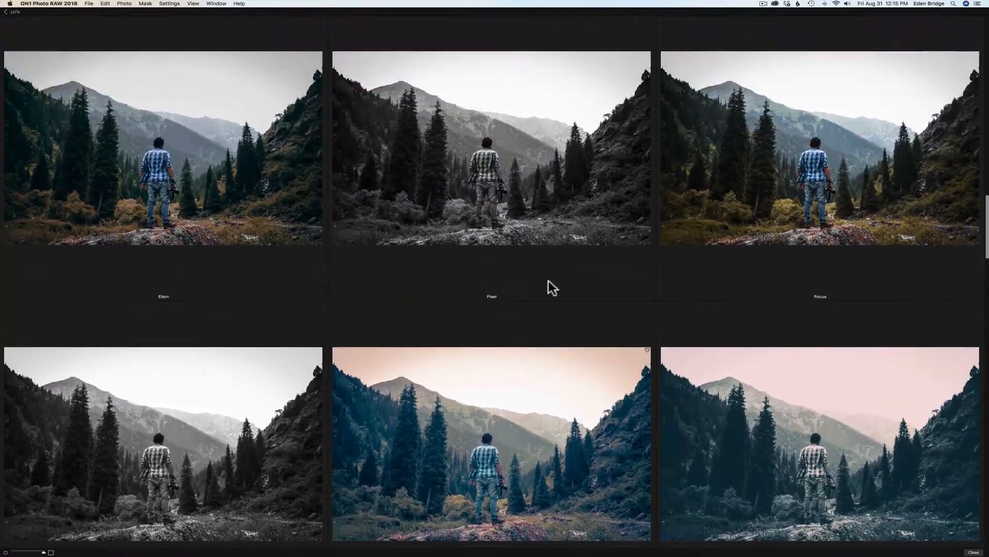
pyautogui.scroll(2, 549, 280)
pyautogui.scroll(-15, 548, 281)
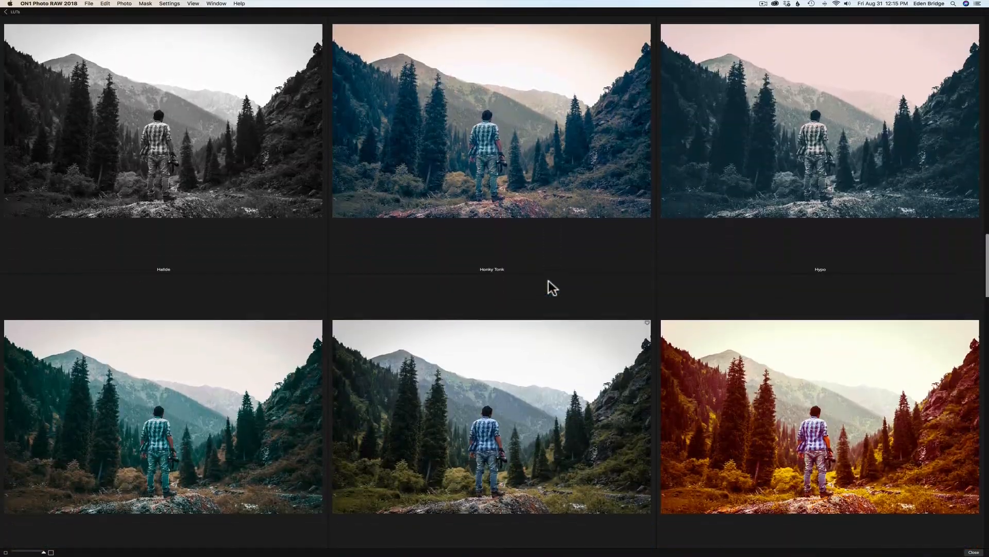
pyautogui.scroll(-8, 548, 281)
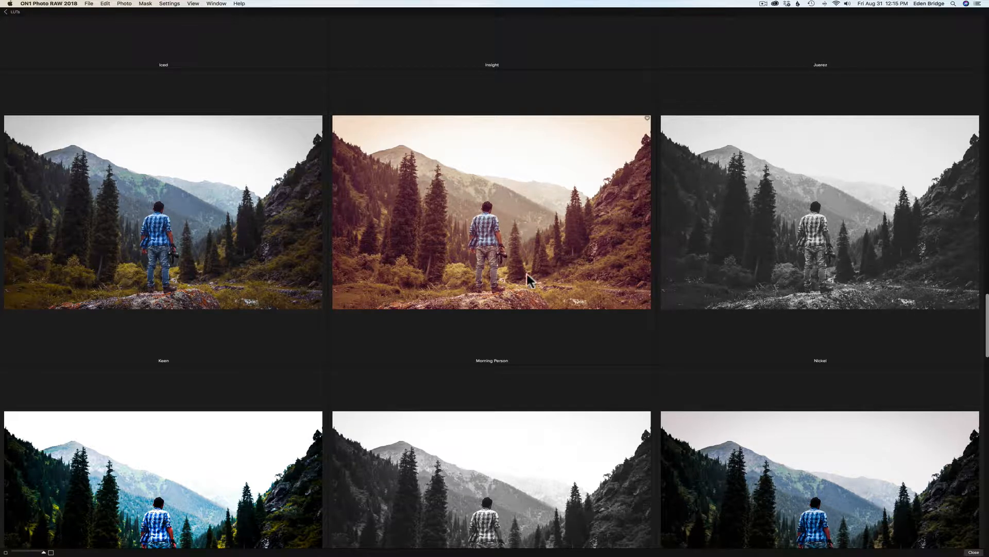
pyautogui.click(492, 221)
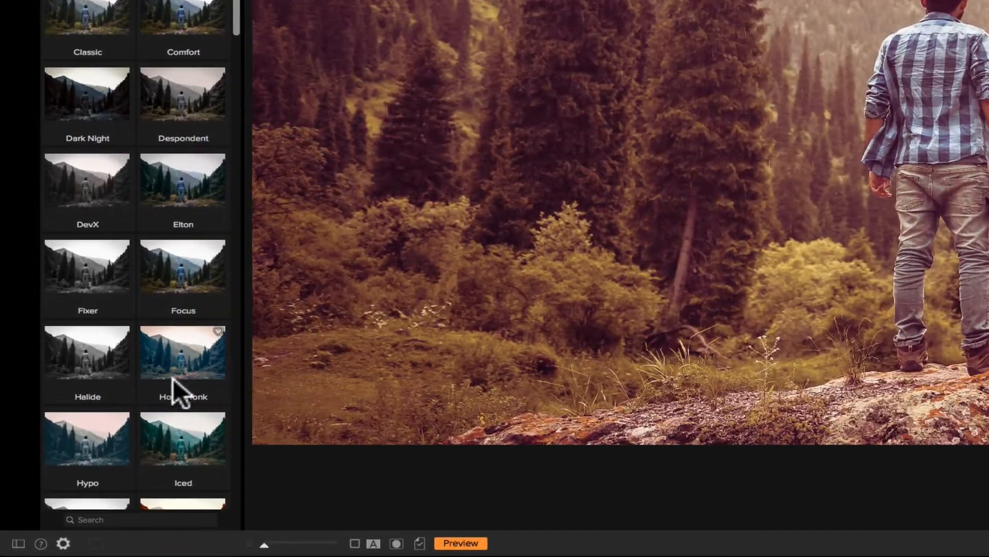
# Step: With the preset browser hidden, set the LUTs filter's contrast to 16 and saturation to -4, and compare the result with the original photo
pyautogui.click(18, 544)
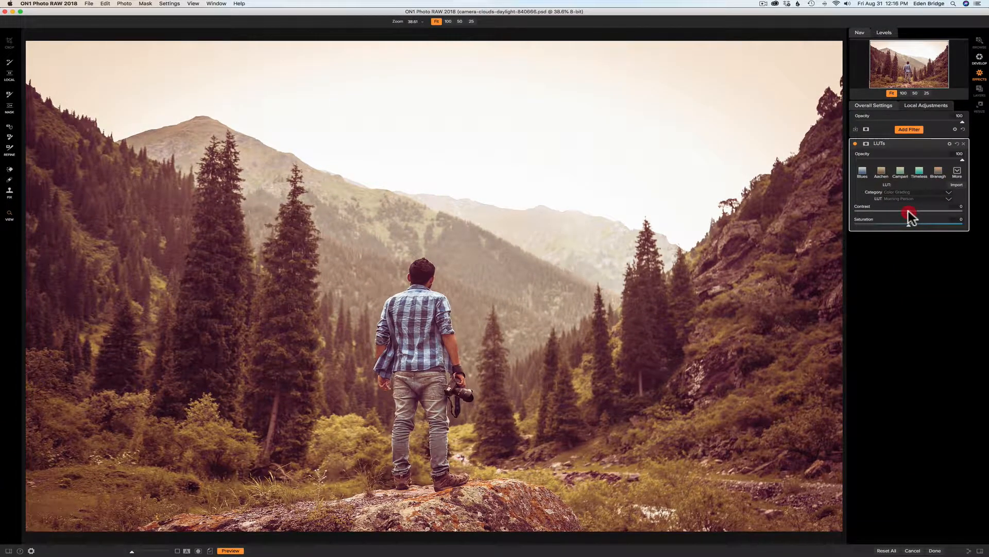
pyautogui.moveTo(908, 211)
pyautogui.mouseDown()
pyautogui.moveTo(863, 212)
pyautogui.moveTo(950, 211)
pyautogui.moveTo(908, 212)
pyautogui.mouseUp()
pyautogui.moveTo(926, 225)
pyautogui.mouseDown()
pyautogui.moveTo(952, 226)
pyautogui.moveTo(874, 227)
pyautogui.moveTo(906, 222)
pyautogui.mouseUp()
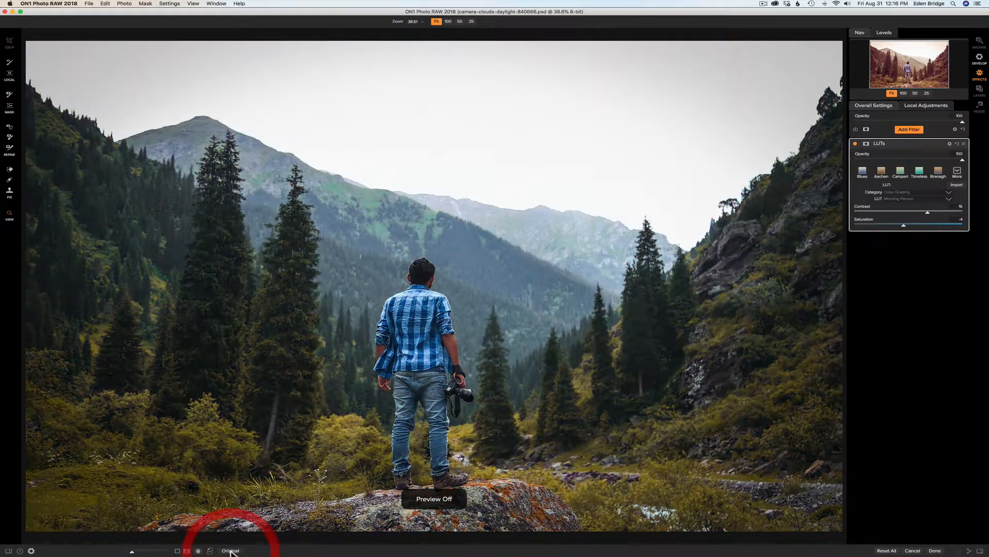
pyautogui.click(230, 551)
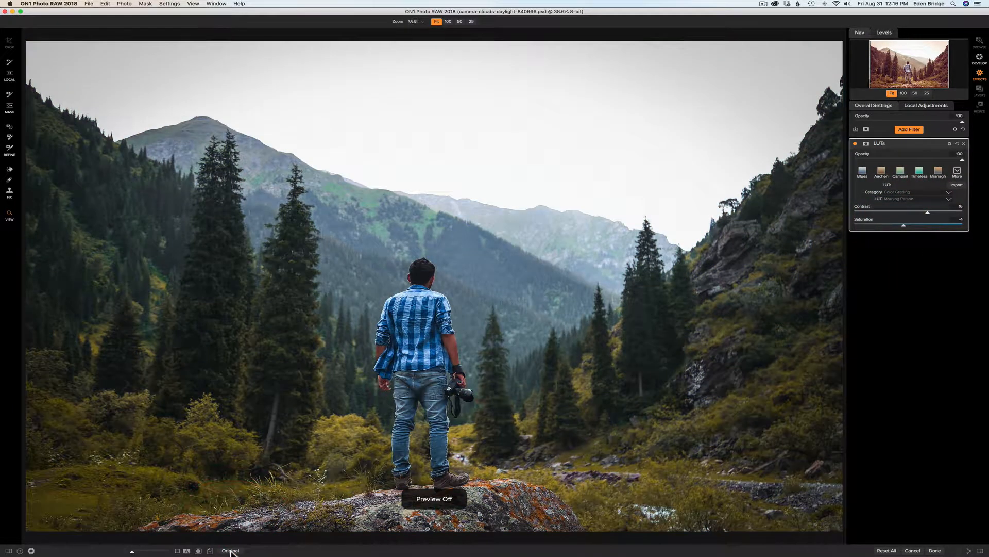
pyautogui.click(230, 550)
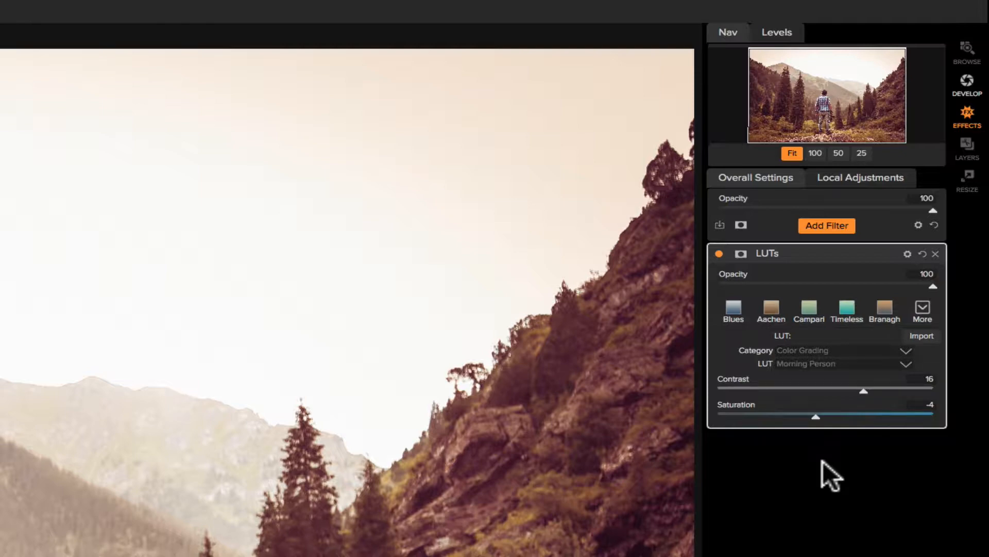
# Step: Save the current LUTs settings as a new style named Morning Mist and check for it in the full style list
pyautogui.click(924, 307)
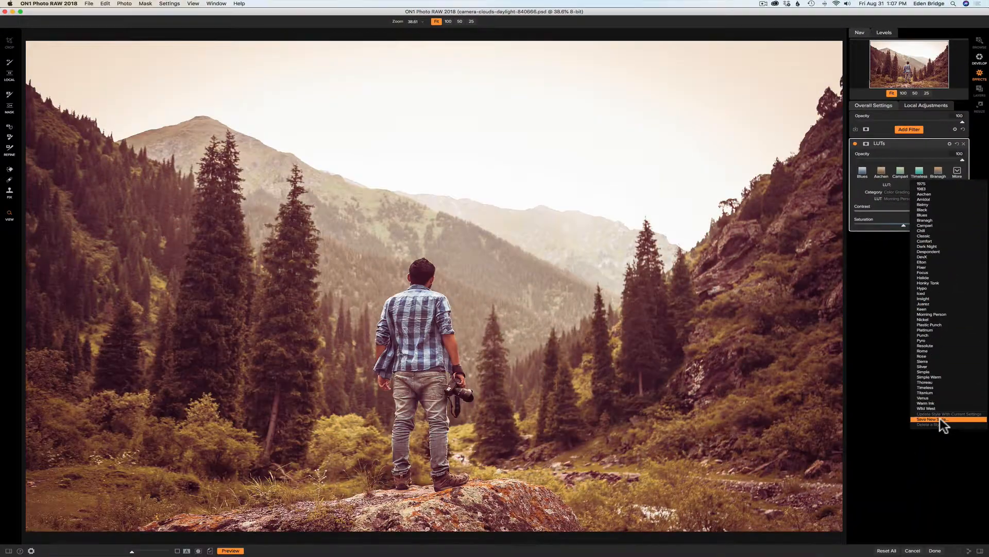
pyautogui.click(940, 419)
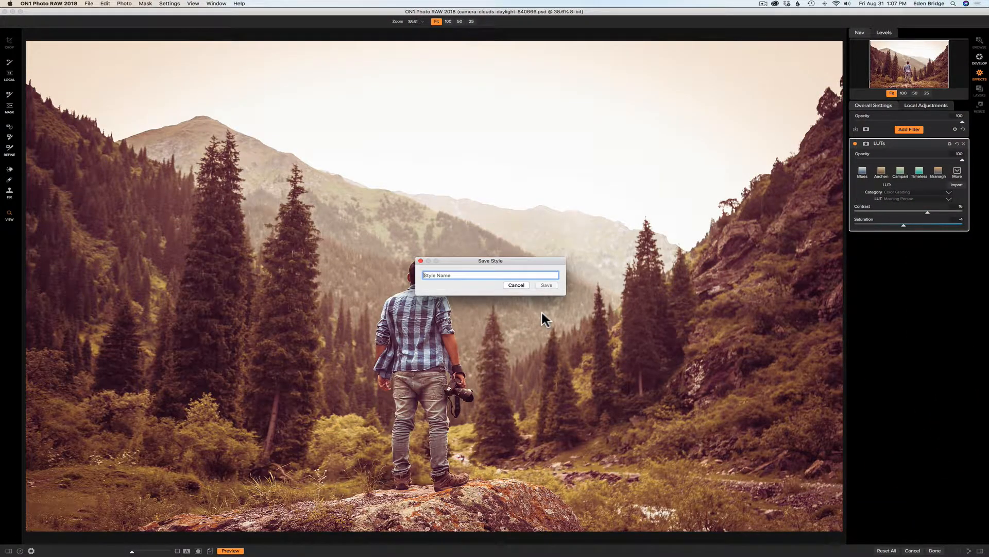
pyautogui.write('Morning')
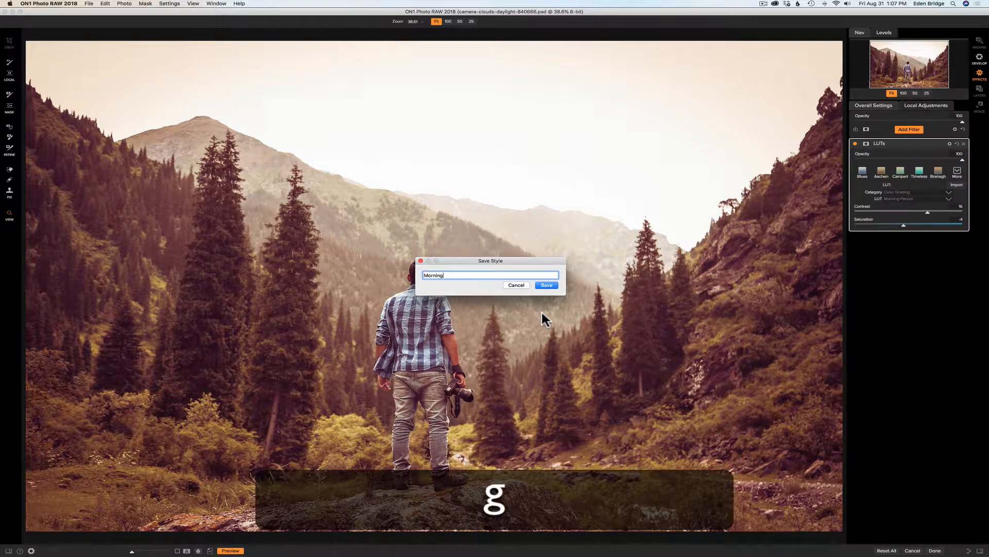
pyautogui.write(' Mist')
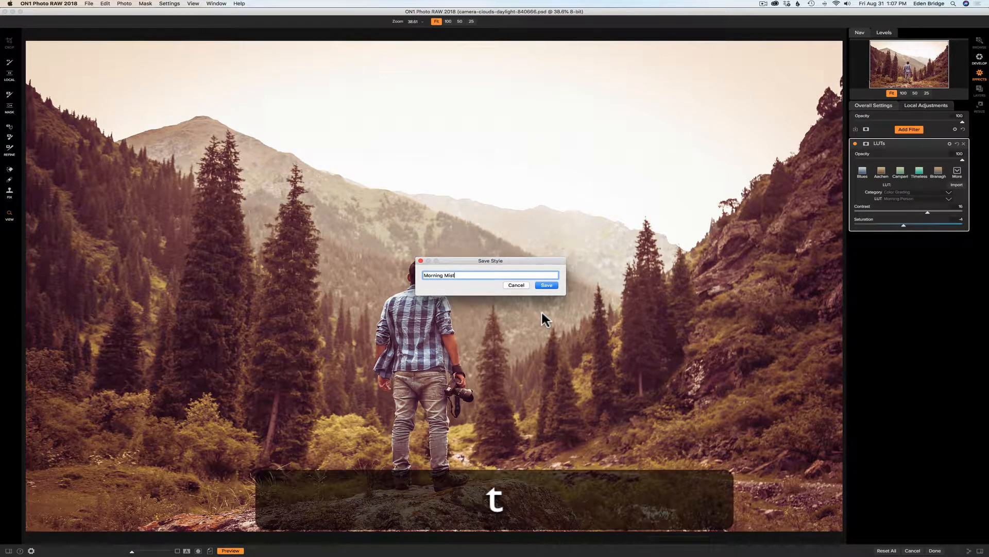
pyautogui.click(546, 285)
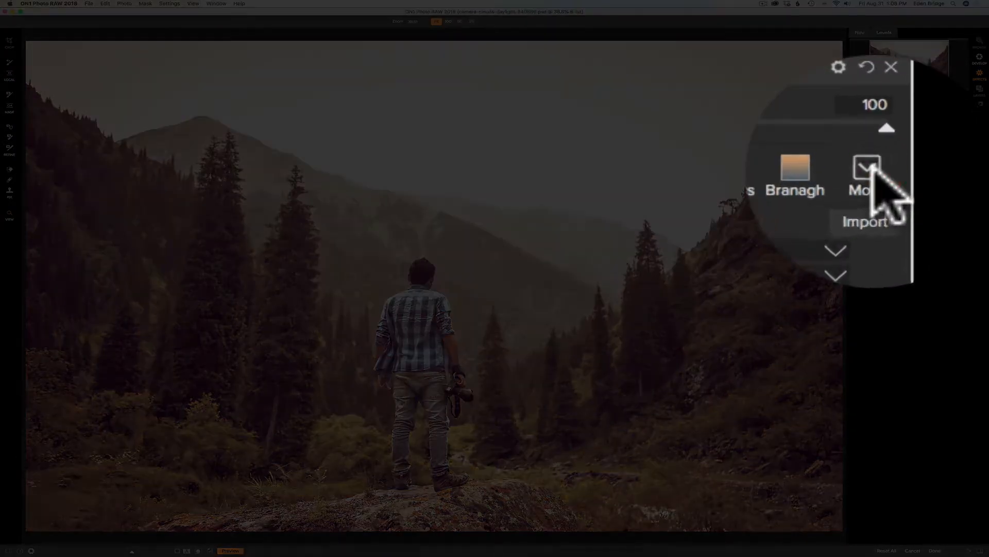
pyautogui.click(957, 171)
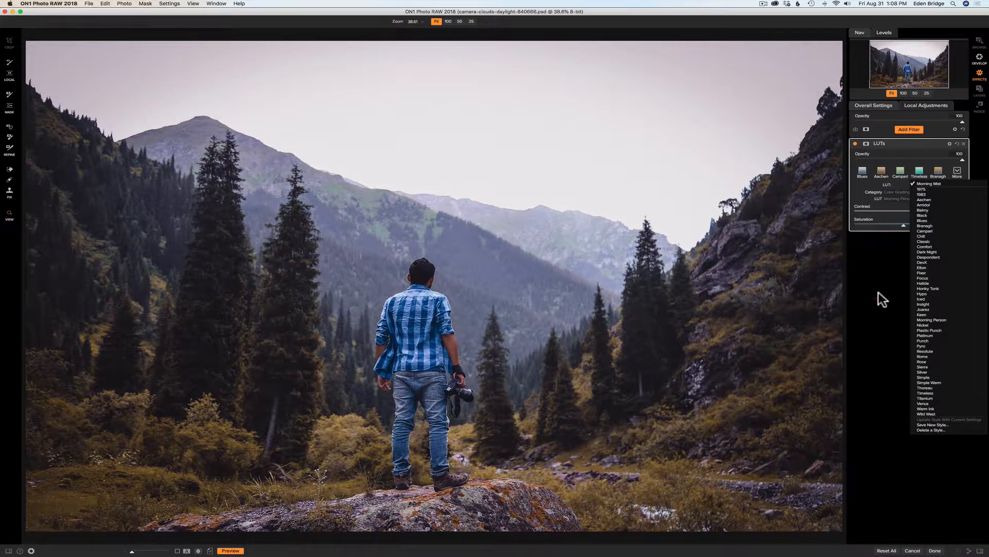
pyautogui.click(878, 292)
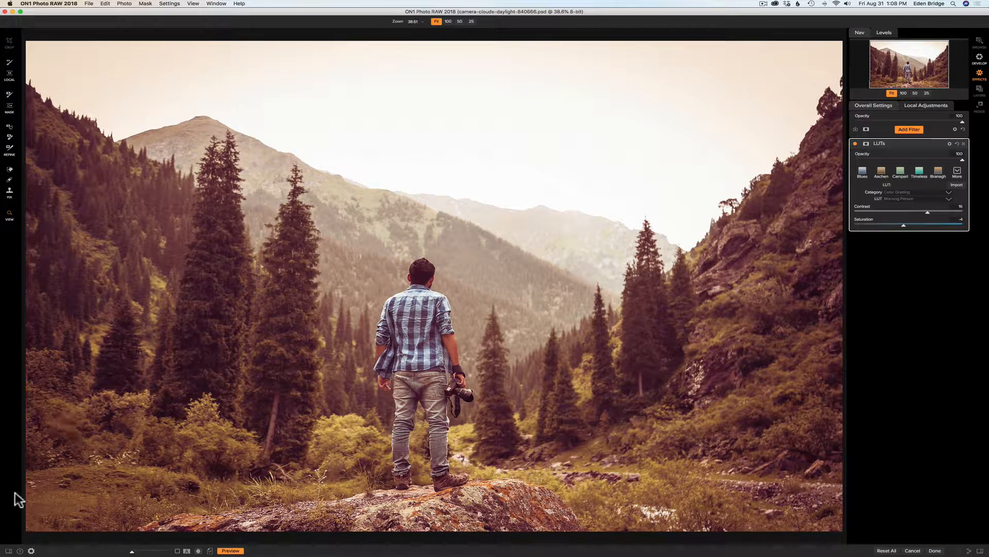
# Step: Show the filter browser and locate the Morning Mist style among the LUTs thumbnails
pyautogui.click(9, 550)
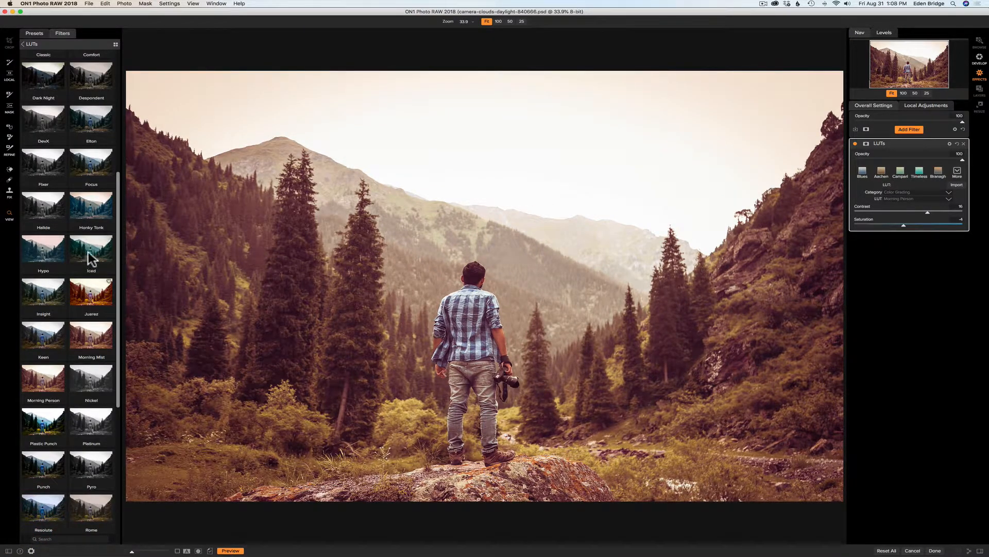
pyautogui.scroll(-1, 84, 327)
pyautogui.scroll(-3, 84, 326)
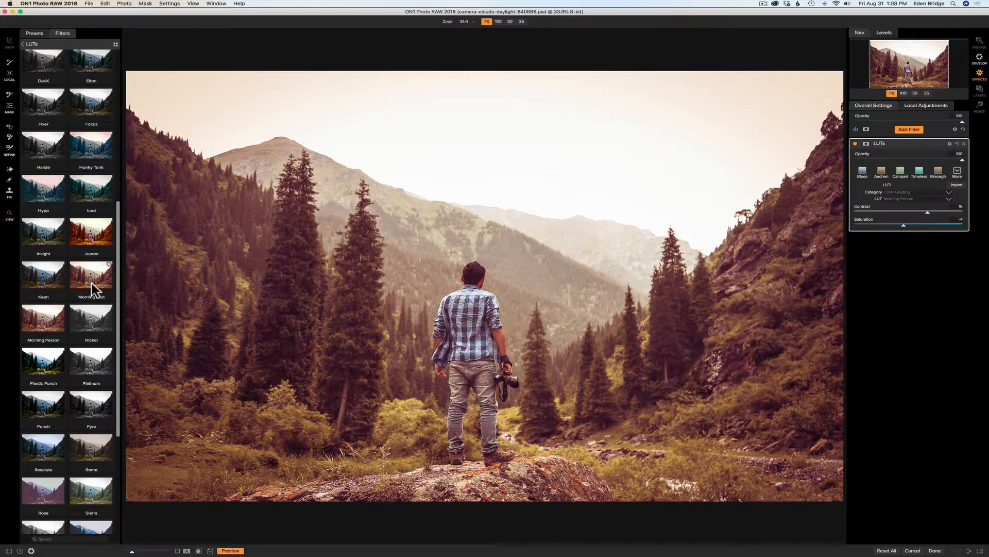
# Step: Find Morning Mist in the full-screen grid of LUT thumbnails, return to the photo and hide the filter browser
pyautogui.click(115, 47)
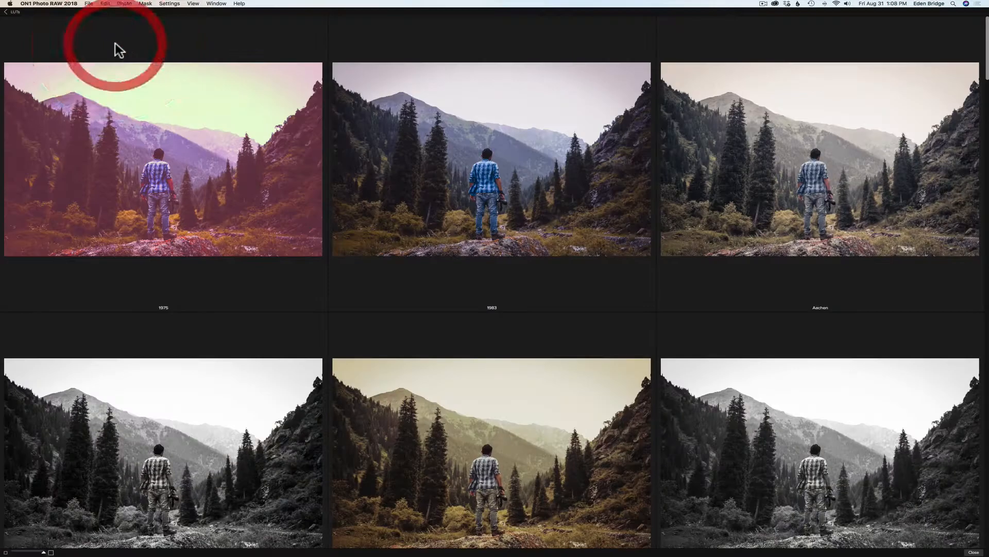
pyautogui.scroll(-5, 484, 227)
pyautogui.scroll(-15, 483, 226)
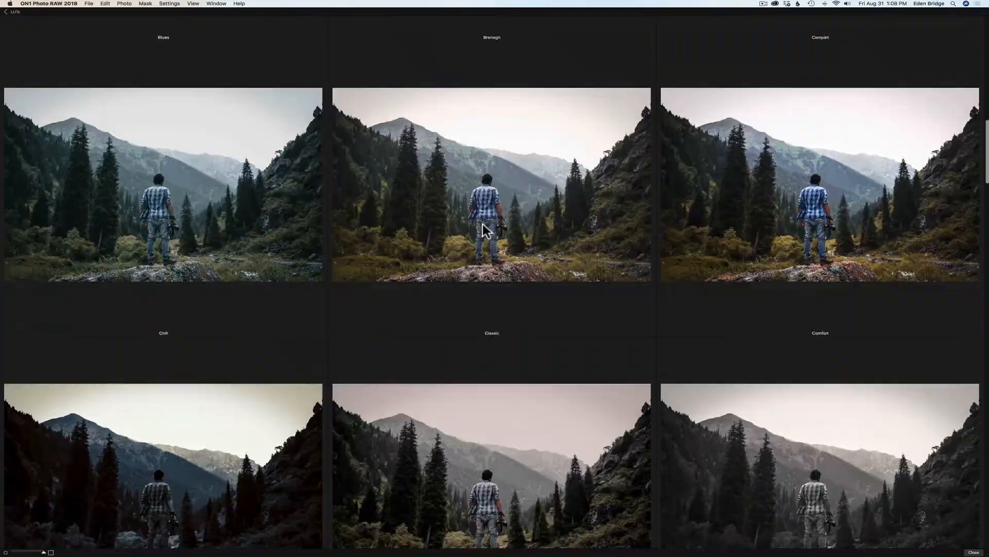
pyautogui.scroll(-5, 483, 226)
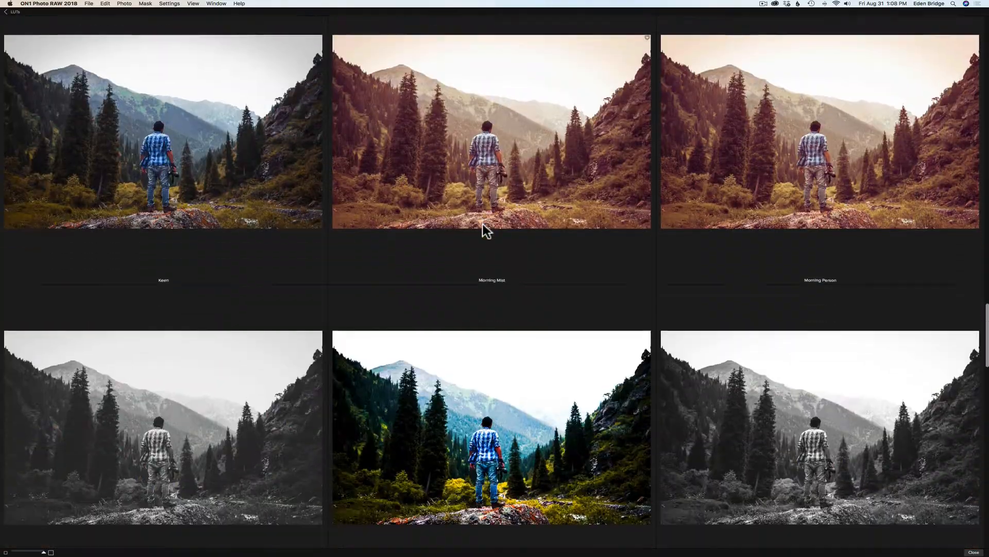
pyautogui.scroll(1, 494, 232)
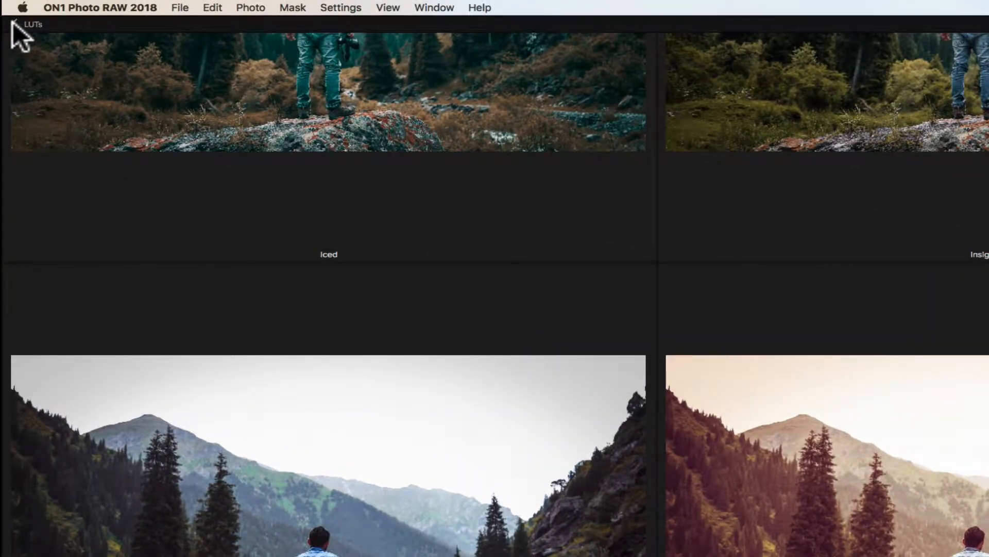
pyautogui.click(13, 24)
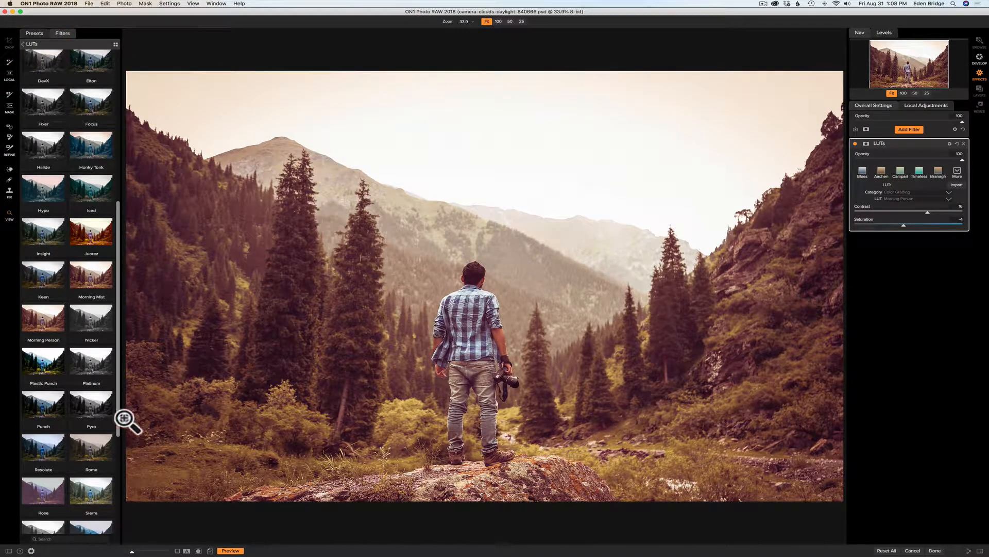
pyautogui.click(9, 550)
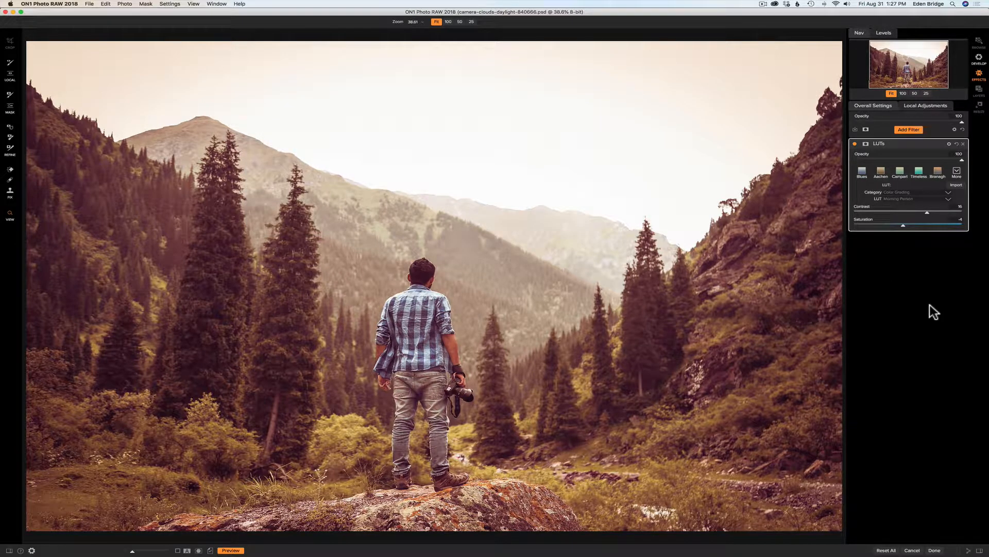
# Step: Start importing LUTs into the LUTs filter and arrange the Extras Manager and file chooser windows so both are readable
pyautogui.click(956, 185)
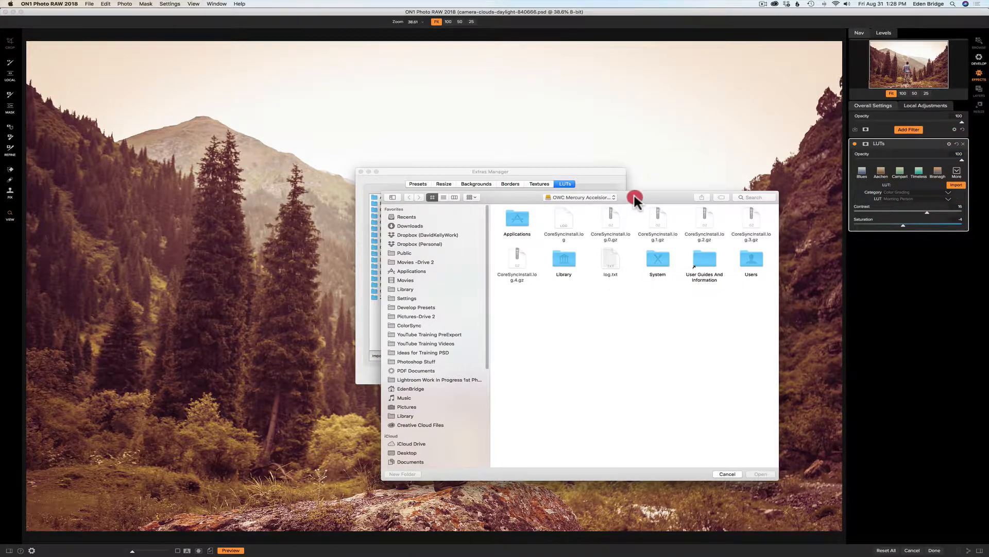
pyautogui.moveTo(634, 195); pyautogui.dragTo(679, 185)
pyautogui.moveTo(505, 166); pyautogui.dragTo(359, 131)
pyautogui.click(547, 174)
pyautogui.moveTo(546, 175); pyautogui.dragTo(543, 162)
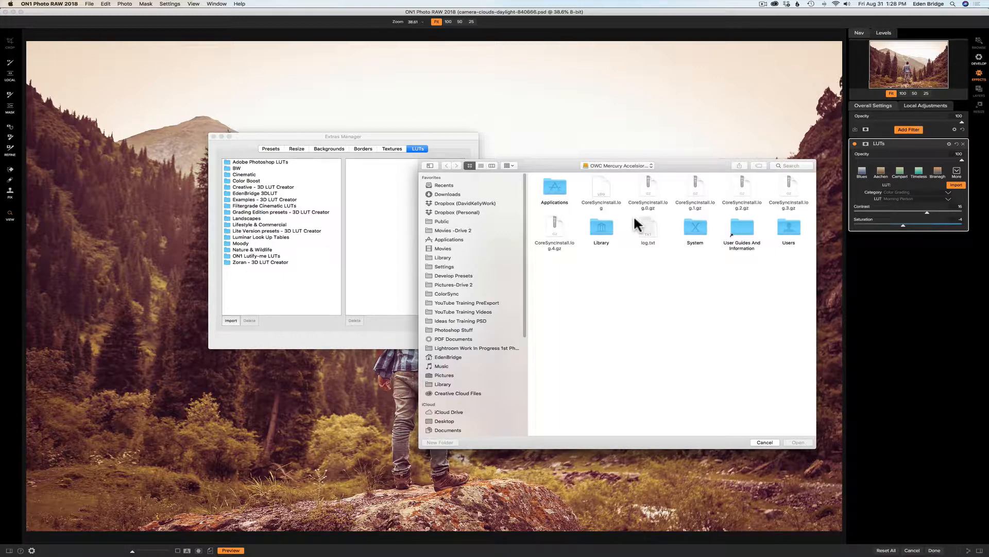
# Step: Select all the .3dl files in the Toning folder on the Desktop and open them for import
pyautogui.click(446, 420)
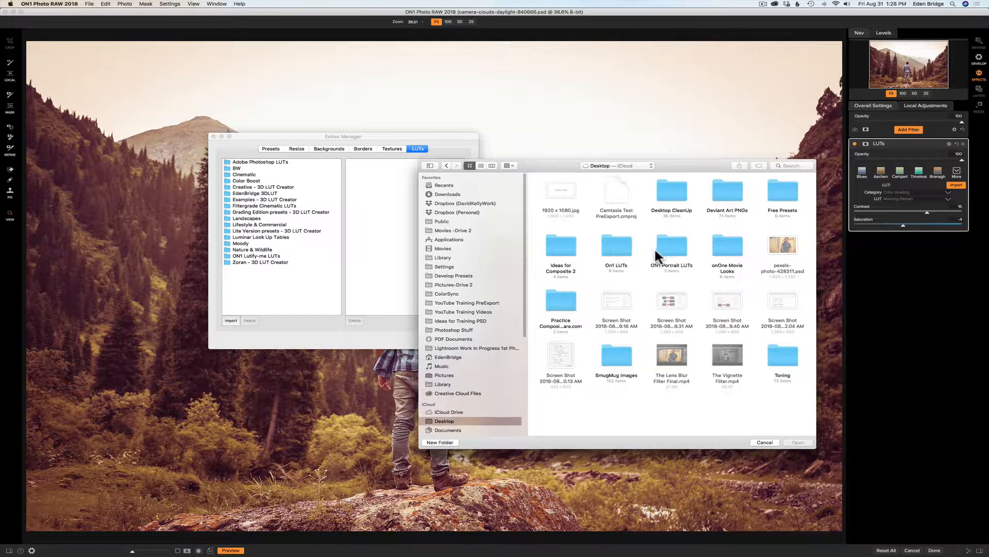
pyautogui.click(783, 357)
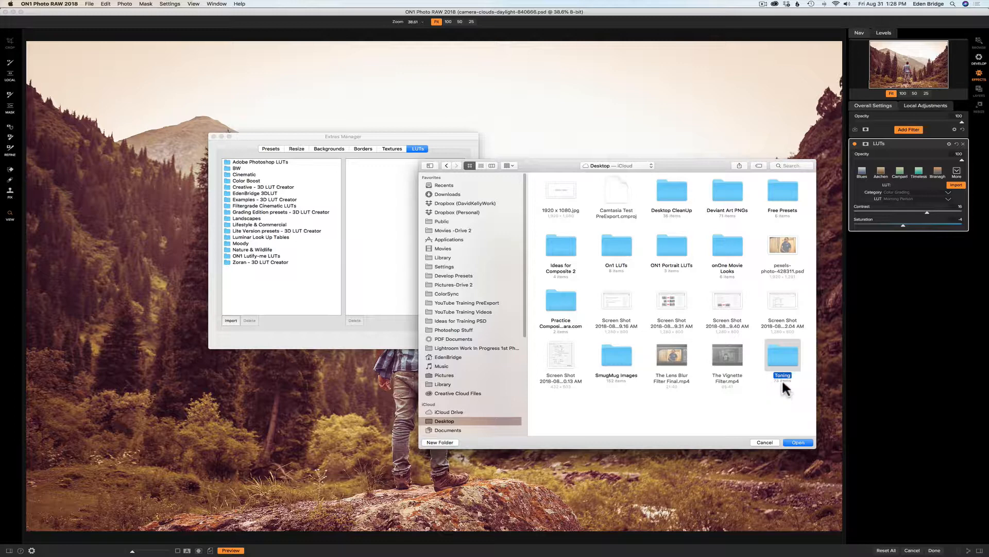
pyautogui.click(799, 442)
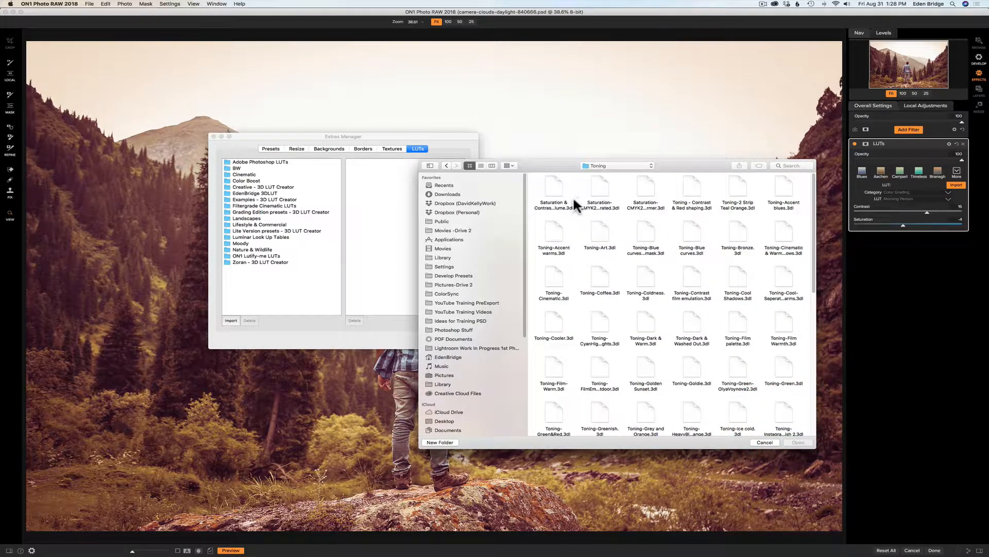
pyautogui.scroll(-15, 632, 232)
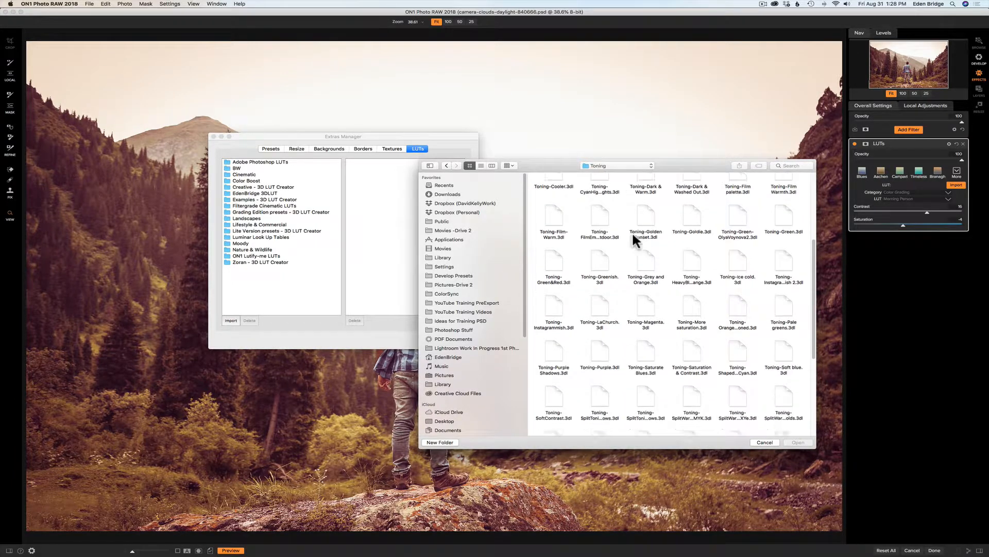
pyautogui.scroll(15, 633, 234)
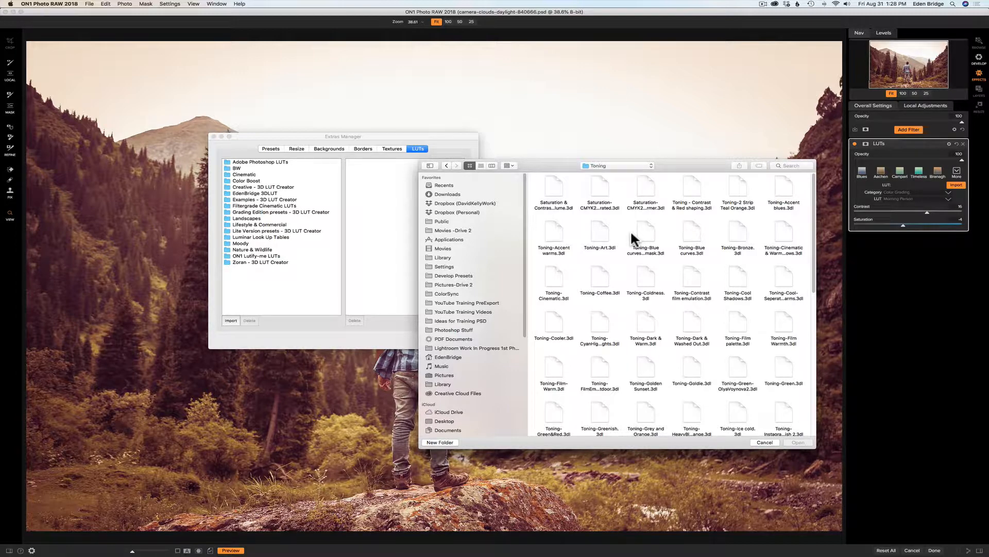
pyautogui.click(536, 185)
pyautogui.moveTo(538, 189); pyautogui.dragTo(802, 432)
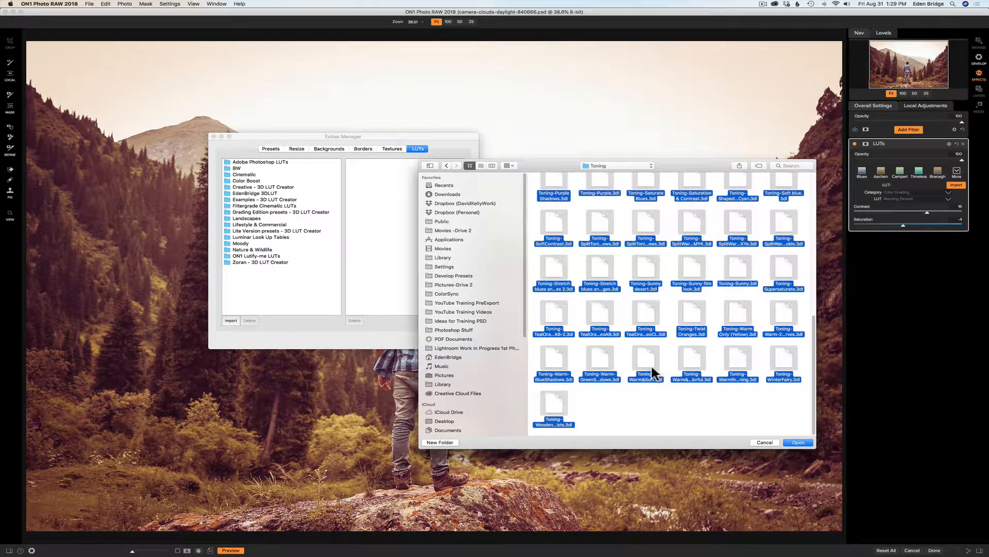
pyautogui.click(799, 442)
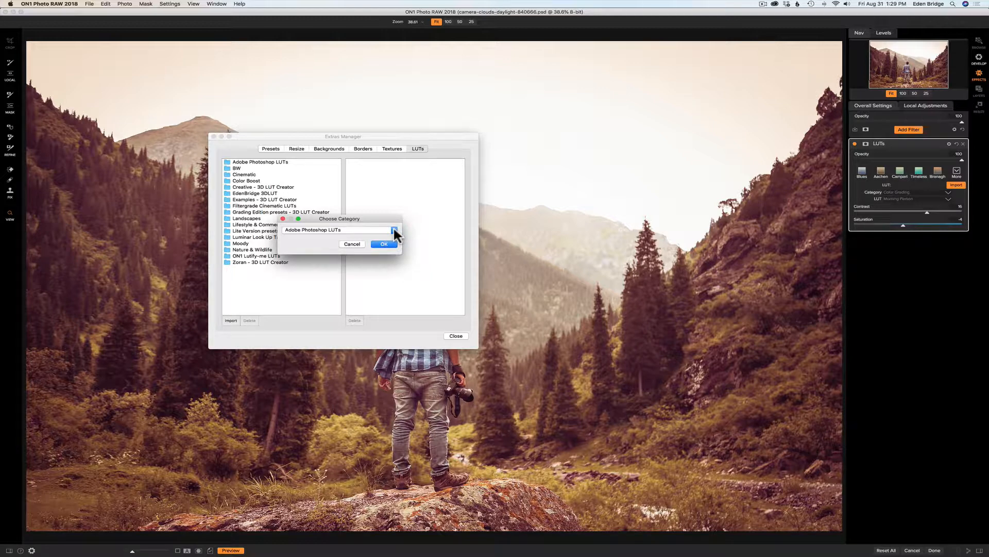
# Step: Import the selected LUTs into a new category named Toning and close the Extras Manager
pyautogui.click(393, 230)
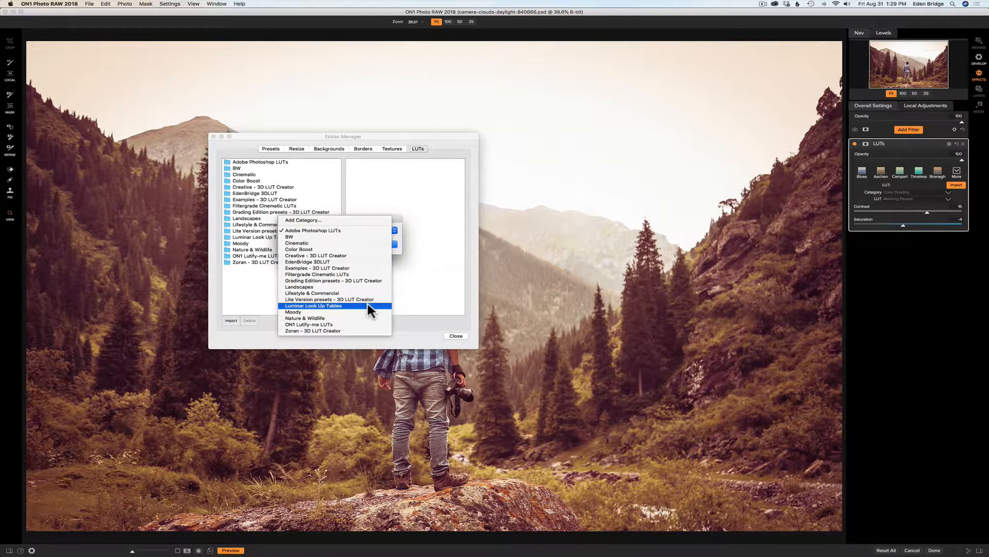
pyautogui.click(316, 220)
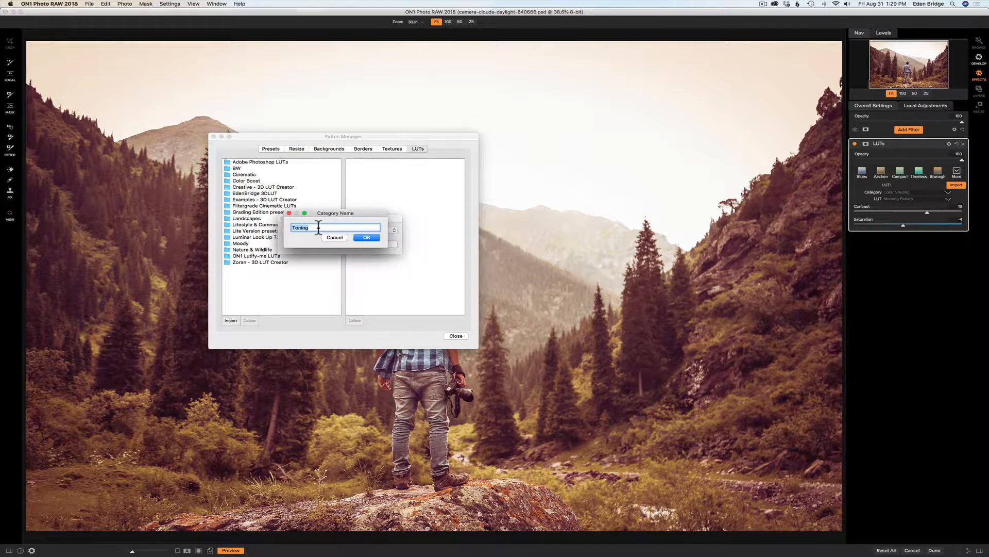
pyautogui.moveTo(319, 228); pyautogui.dragTo(286, 223)
pyautogui.click(322, 227)
pyautogui.click(369, 237)
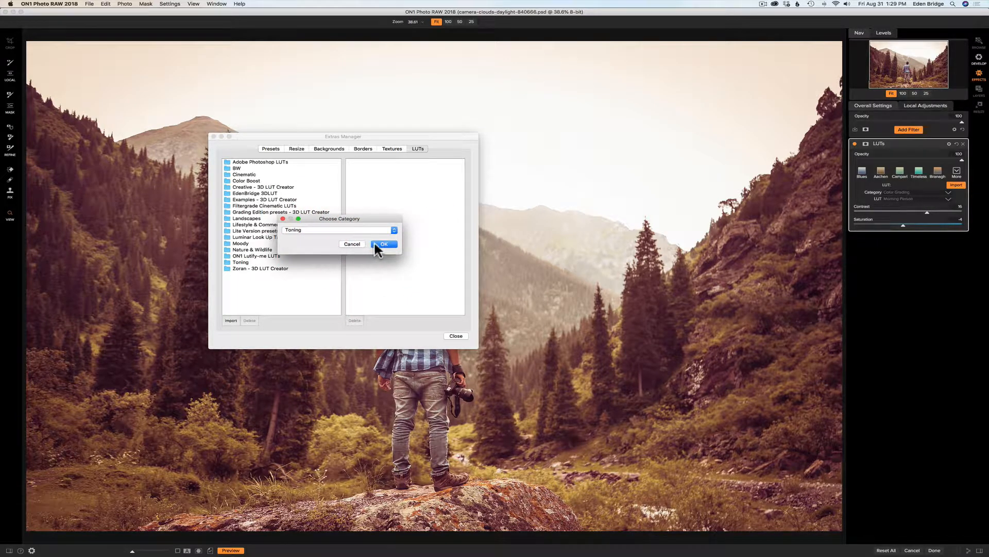
pyautogui.click(379, 243)
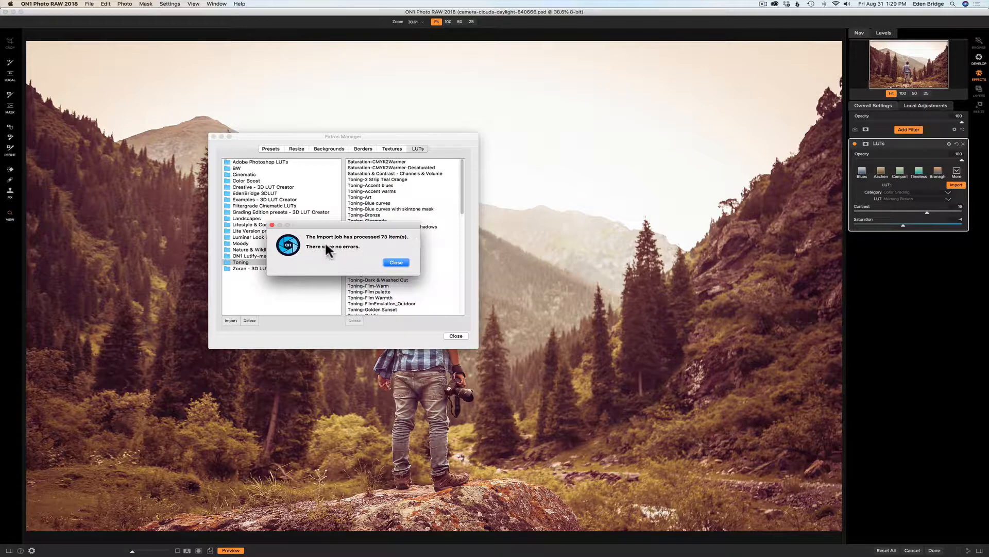
pyautogui.click(396, 262)
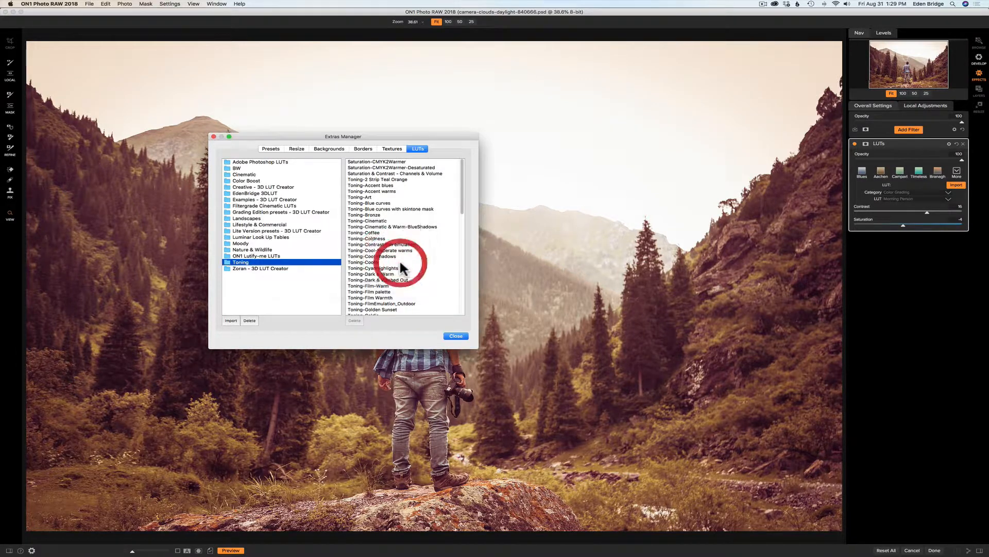
pyautogui.click(458, 336)
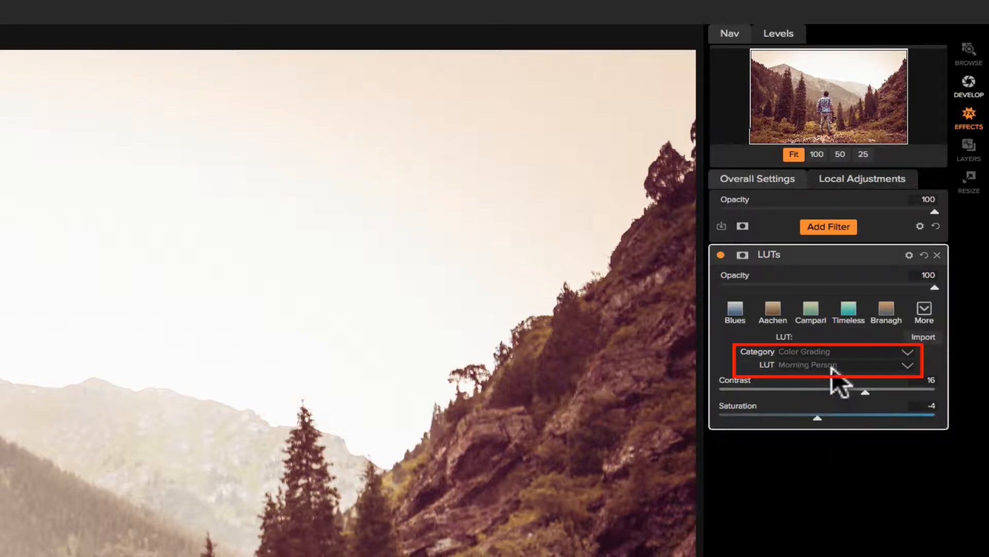
# Step: Set the LUTs filter's category to the newly imported Toning collection
pyautogui.click(903, 350)
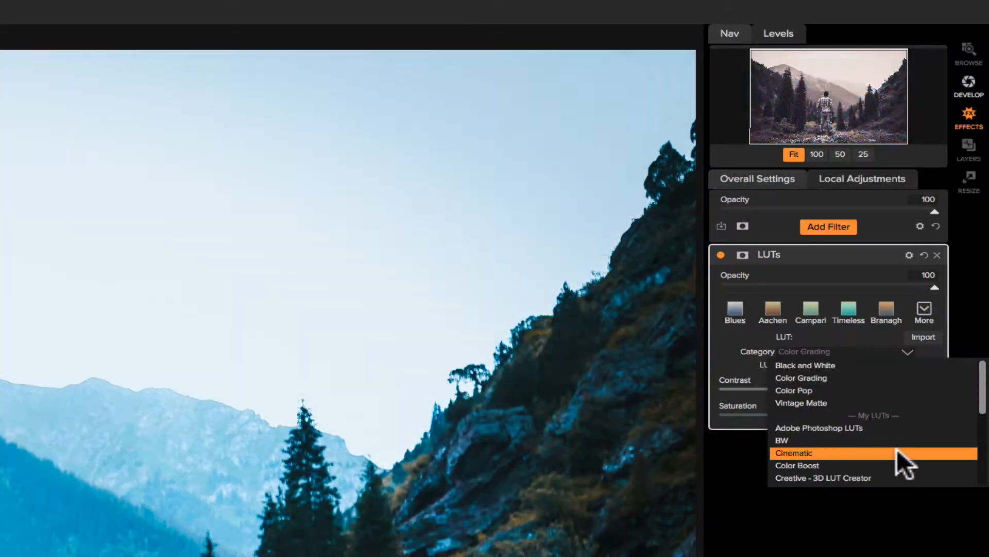
pyautogui.scroll(-4, 898, 450)
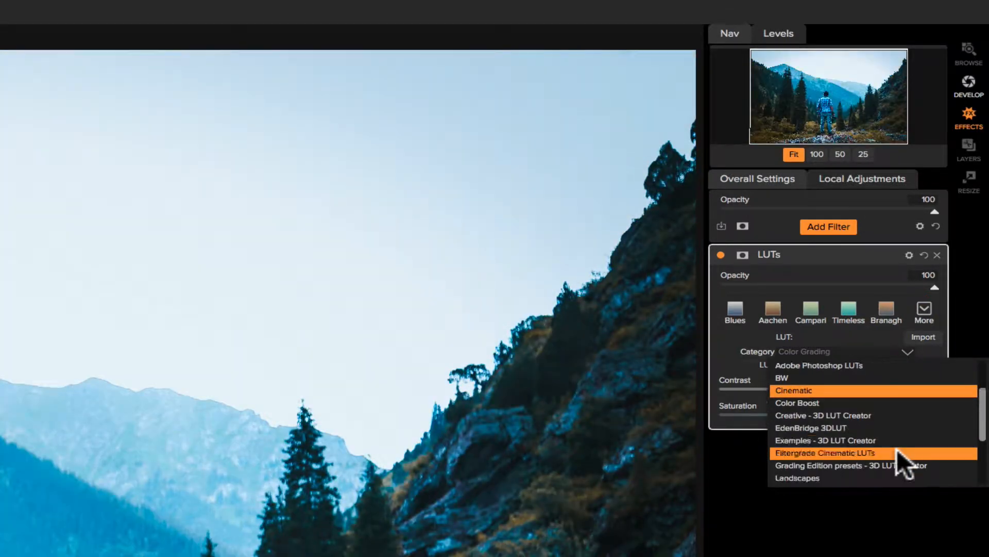
pyautogui.scroll(-1, 898, 450)
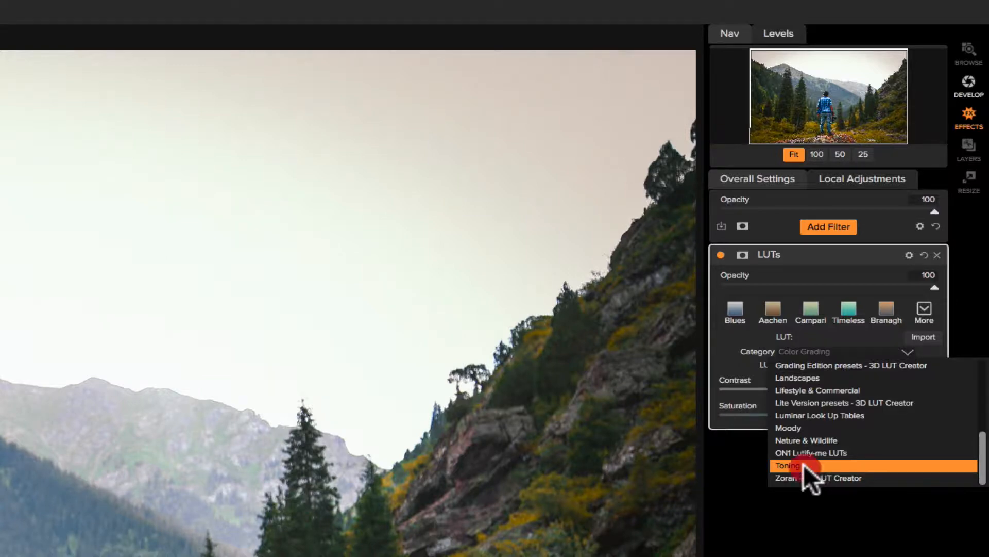
pyautogui.click(802, 464)
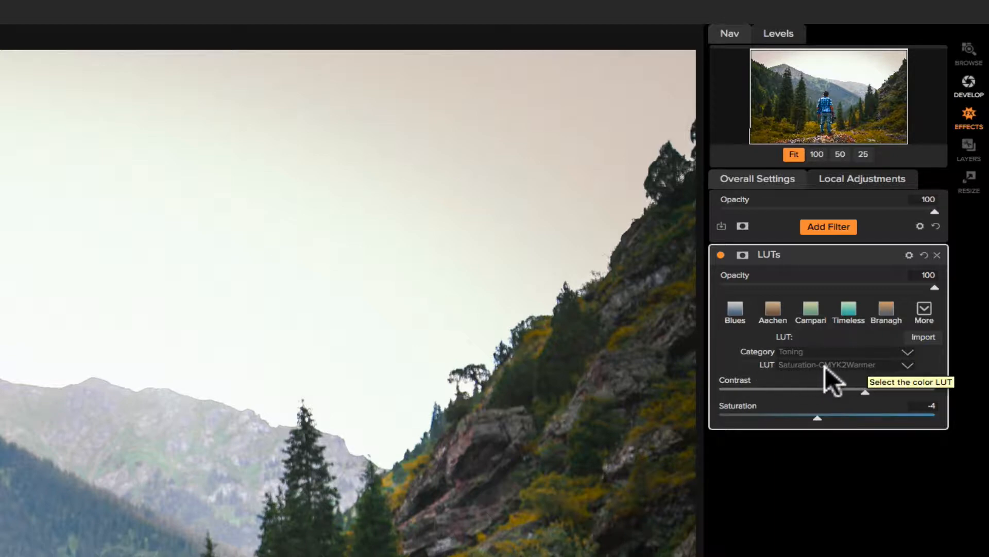
# Step: Preview several LUTs from the Toning list on the photo and close the list without choosing another one
pyautogui.click(907, 364)
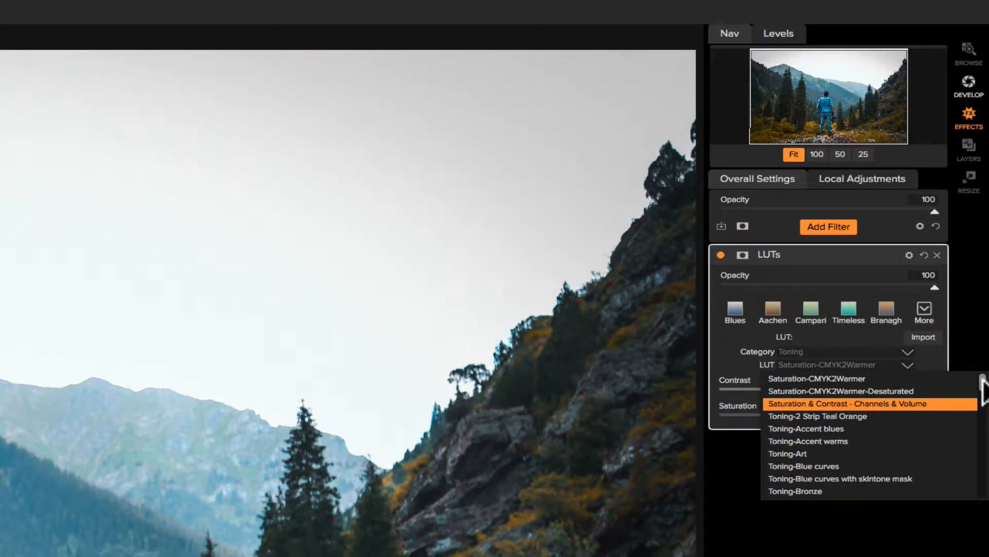
pyautogui.moveTo(982, 380)
pyautogui.mouseDown()
pyautogui.moveTo(982, 496)
pyautogui.moveTo(982, 363)
pyautogui.mouseUp()
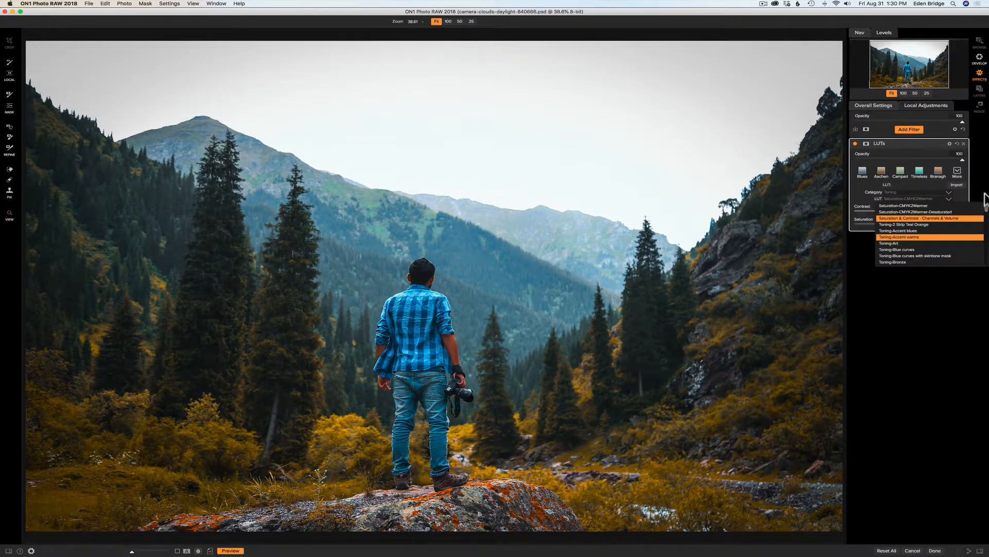
pyautogui.click(897, 403)
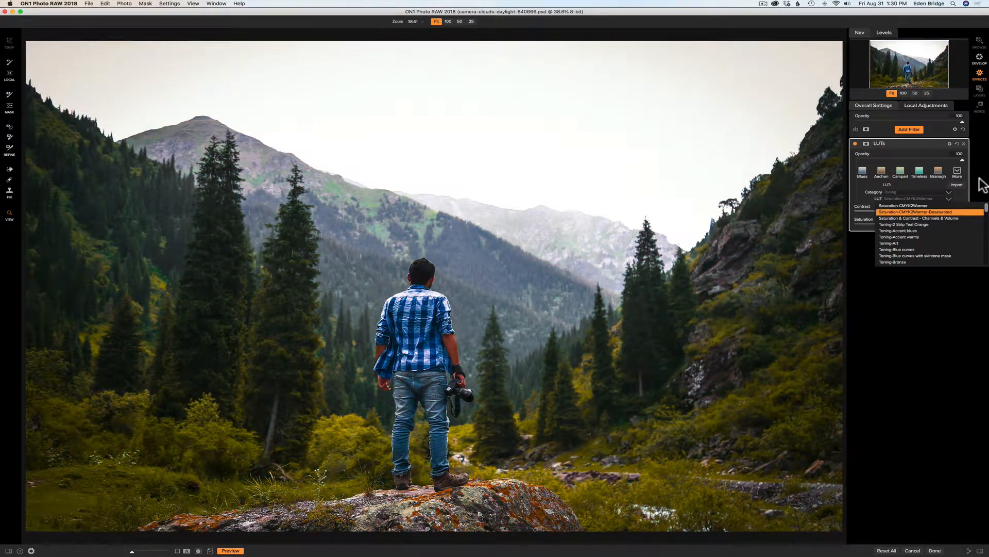
pyautogui.click(982, 186)
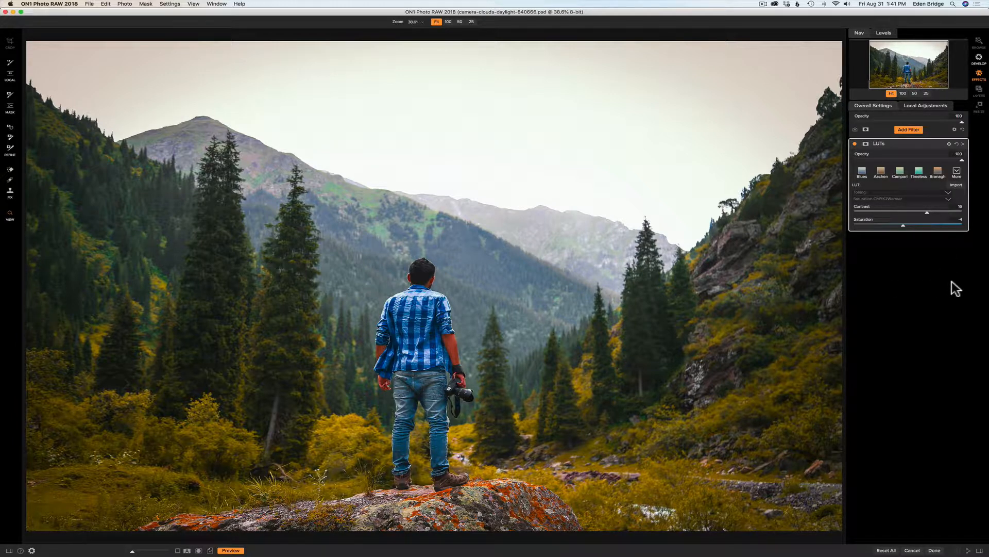
# Step: Switch to Finder and install the ON1 Portrait LUTs.ONPreset package into ON1 Photo RAW 2018
pyautogui.hotkey('ctrl', 'Right')
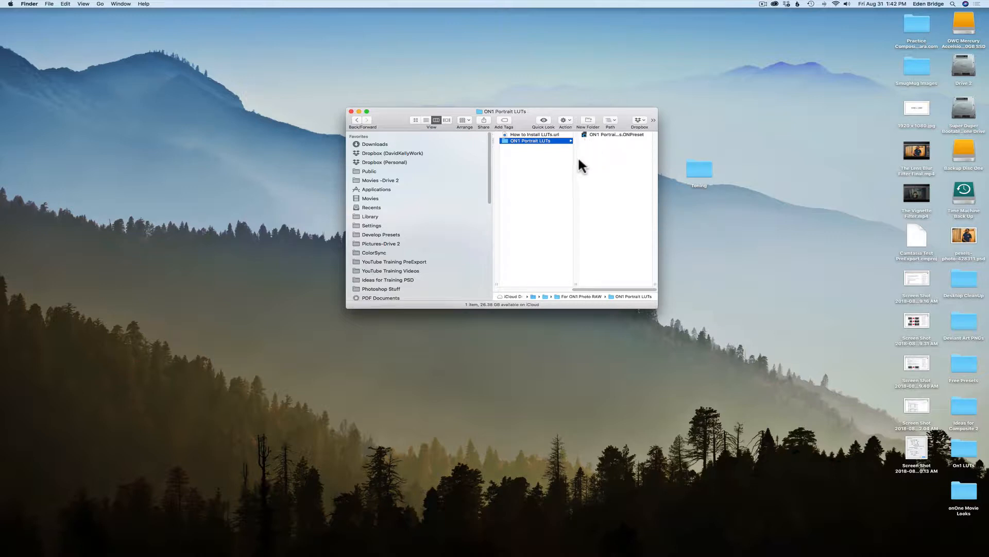
pyautogui.moveTo(2, 177)
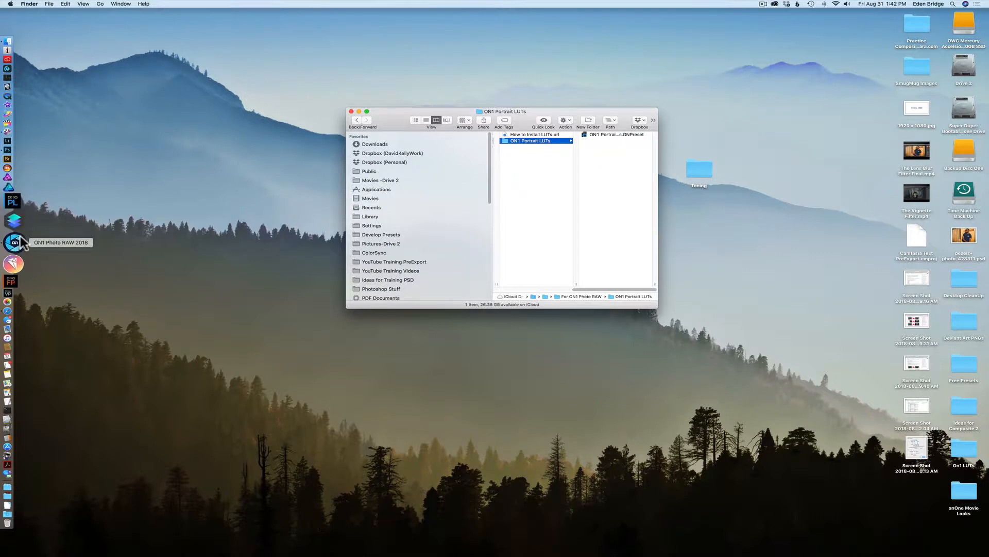
pyautogui.click(21, 243)
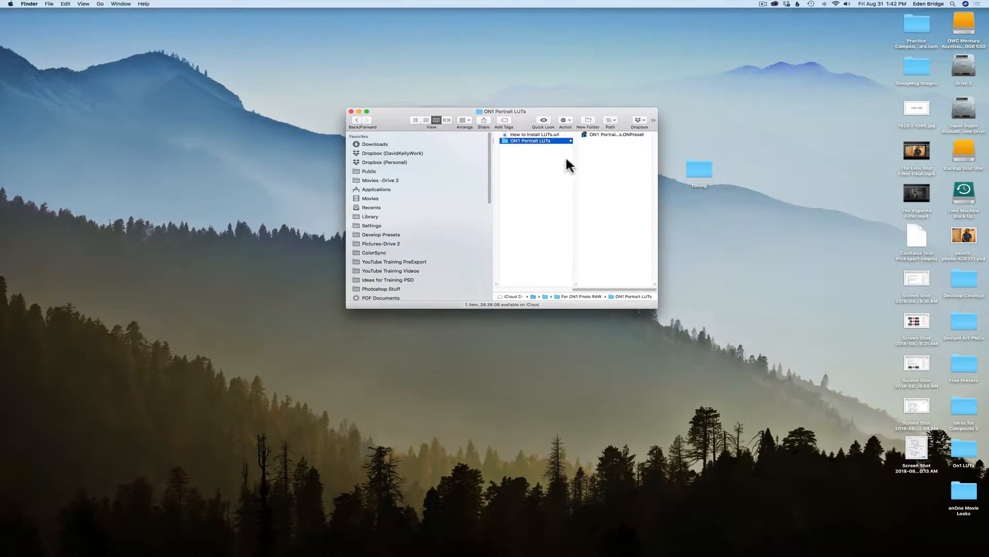
pyautogui.doubleClick(588, 134)
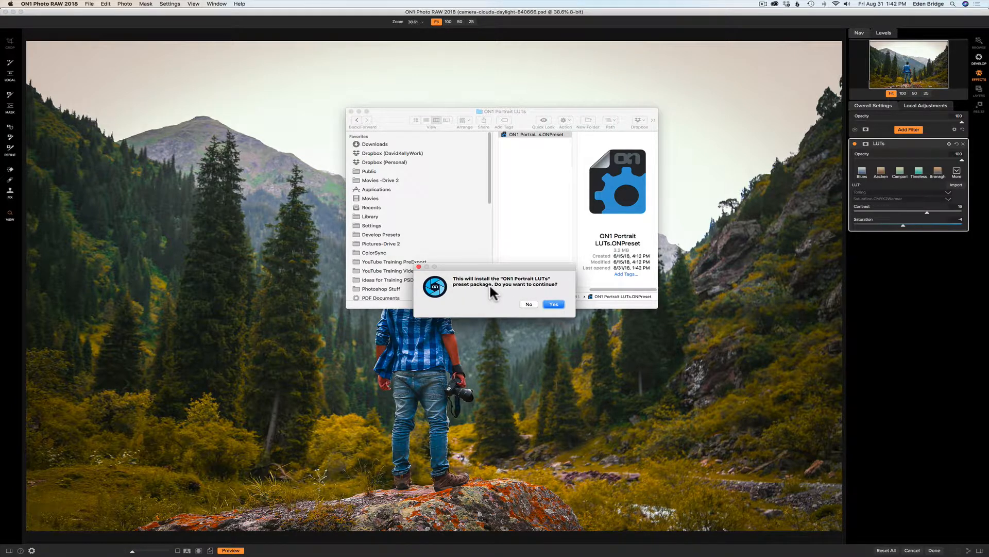
pyautogui.click(553, 304)
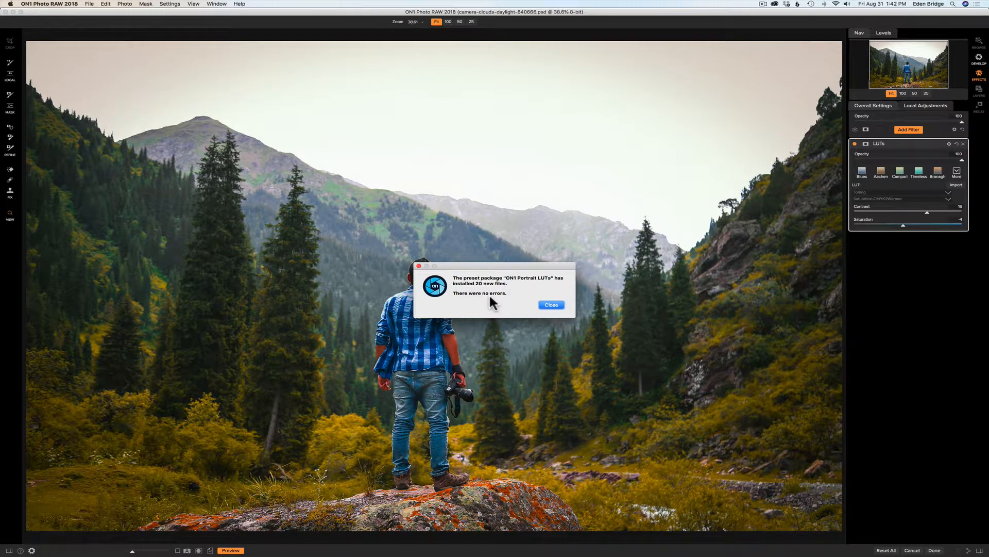
pyautogui.click(550, 304)
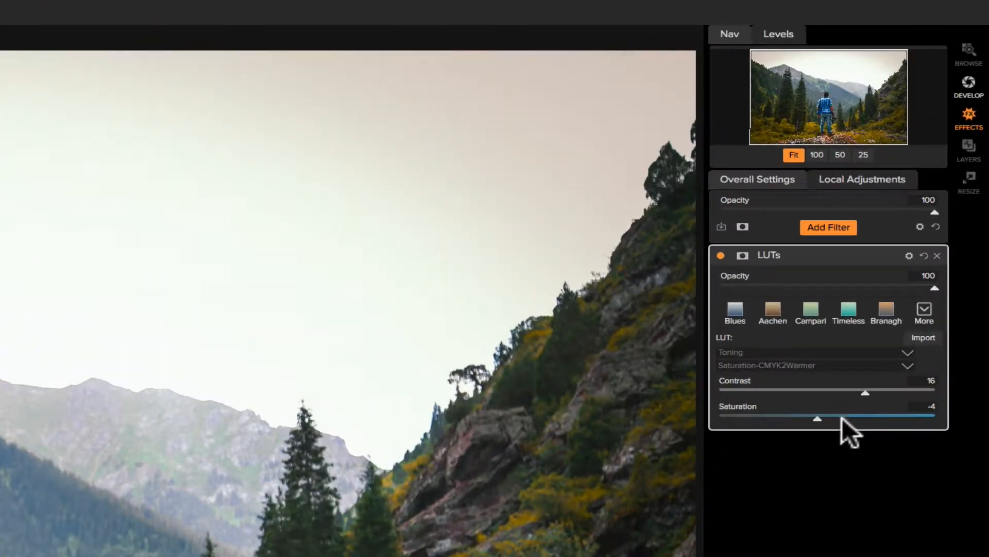
# Step: Set the LUTs filter's category to Portrait and preview the LUTs in its list on the photo
pyautogui.click(907, 352)
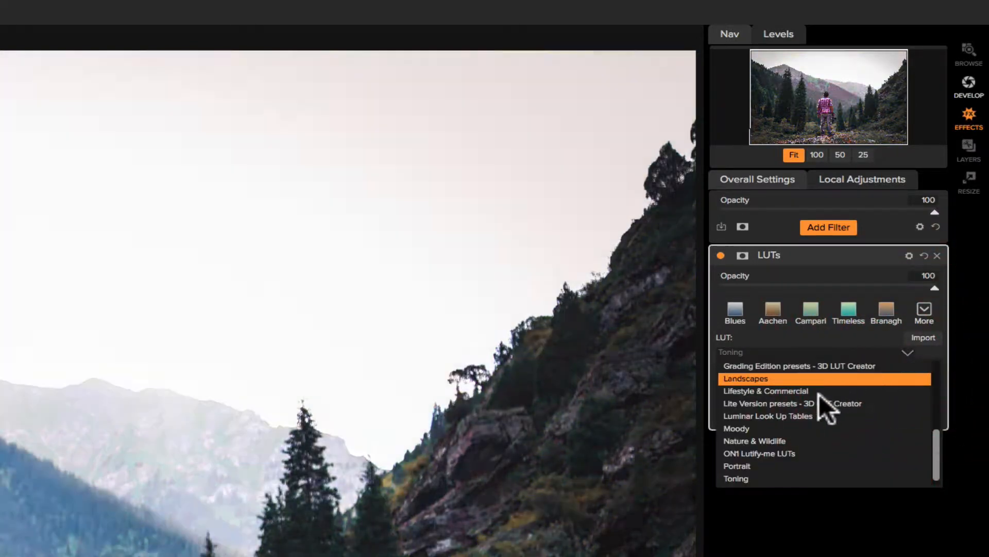
pyautogui.scroll(-1, 797, 438)
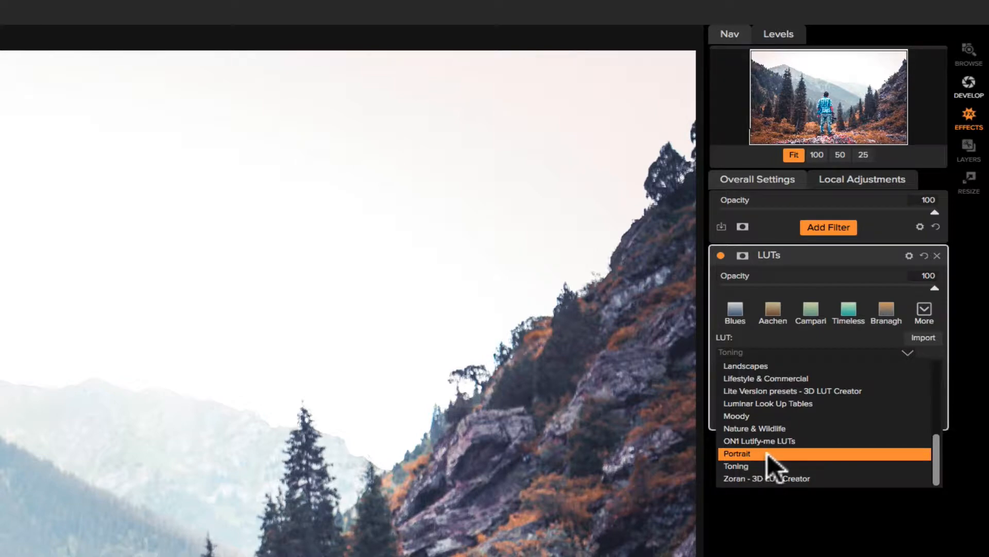
pyautogui.click(739, 452)
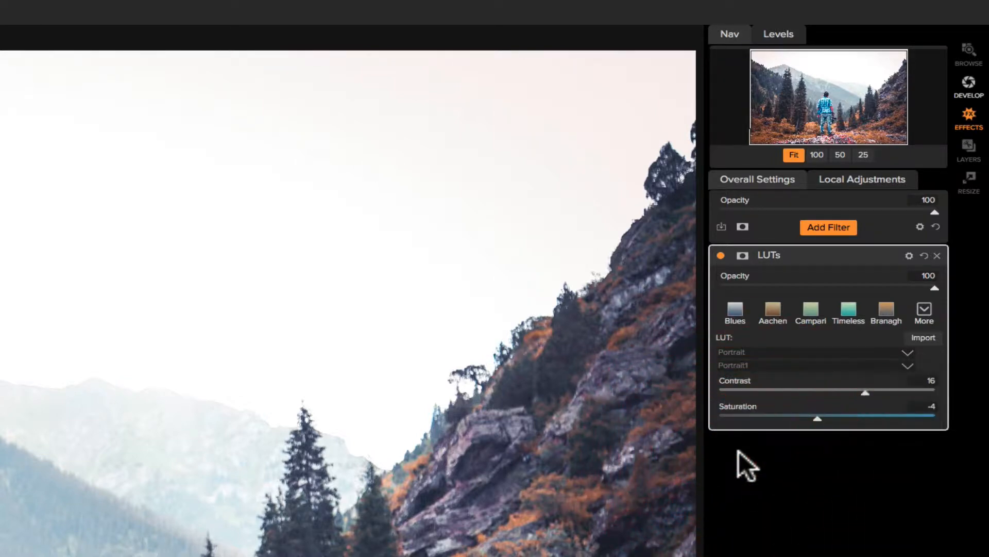
pyautogui.click(906, 365)
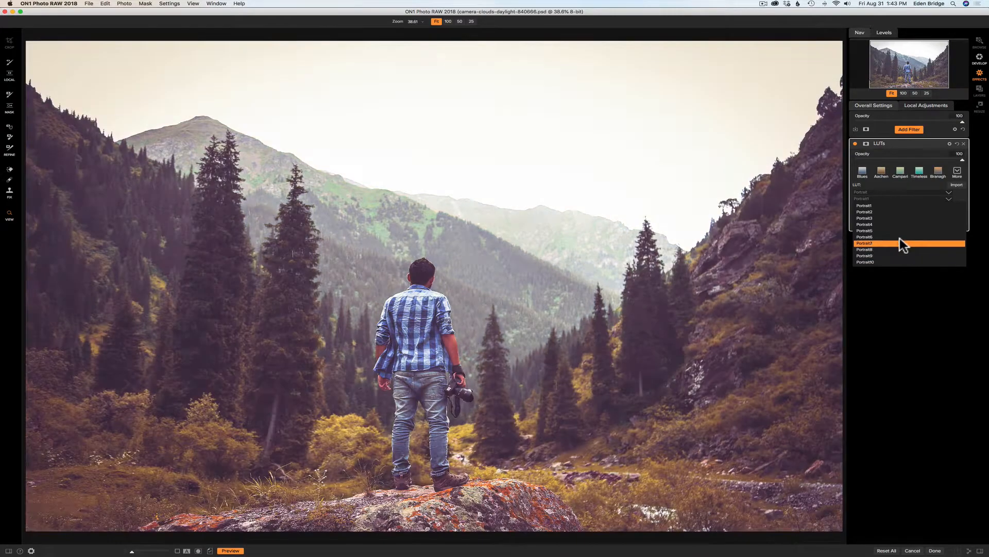
pyautogui.click(900, 287)
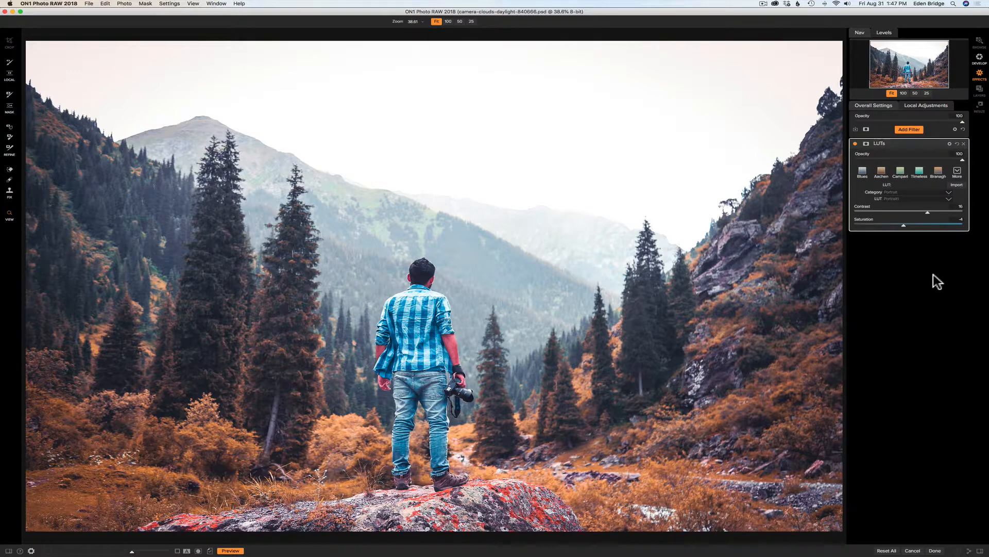
# Step: Reapply the saved Morning Mist style to the LUTs filter and finish the edit to return to Photoshop
pyautogui.click(959, 158)
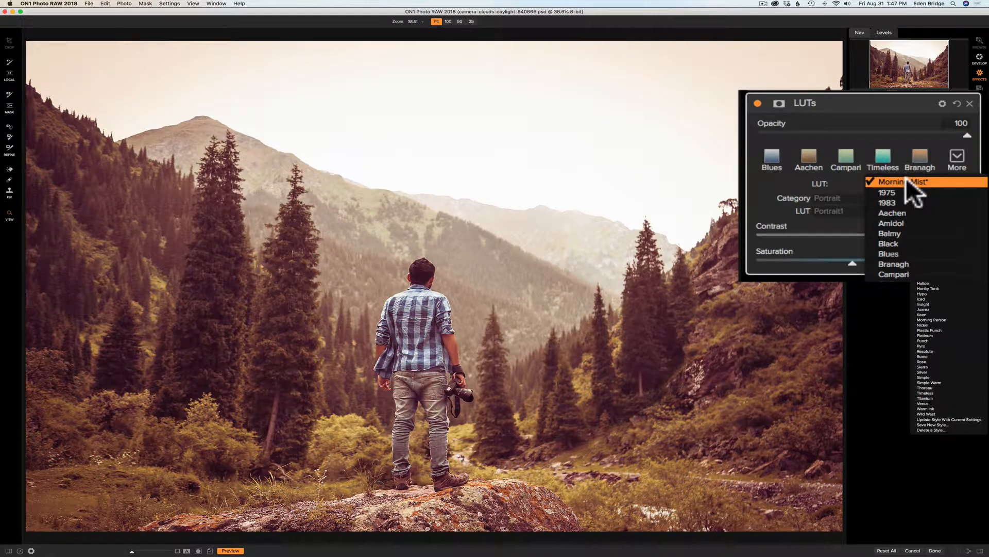
pyautogui.click(906, 182)
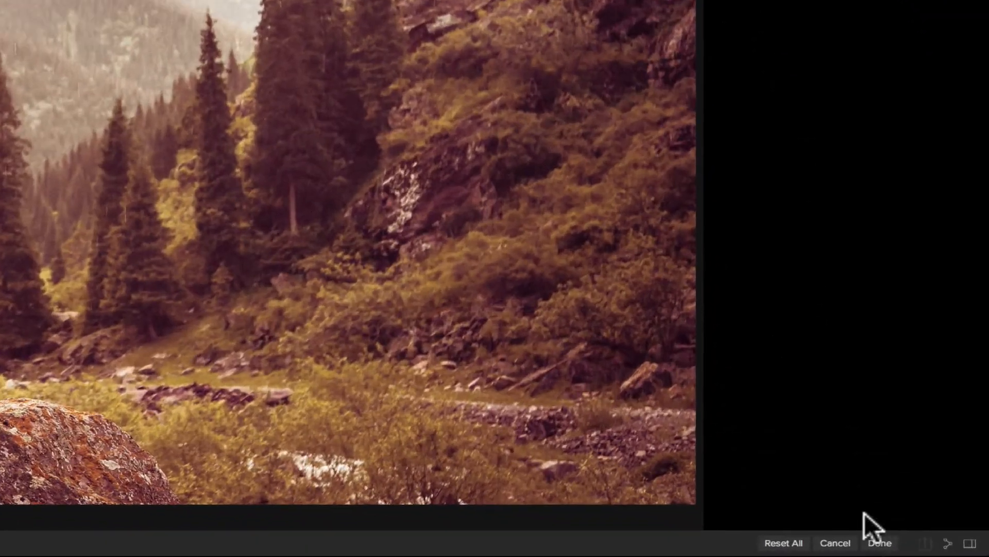
pyautogui.click(932, 549)
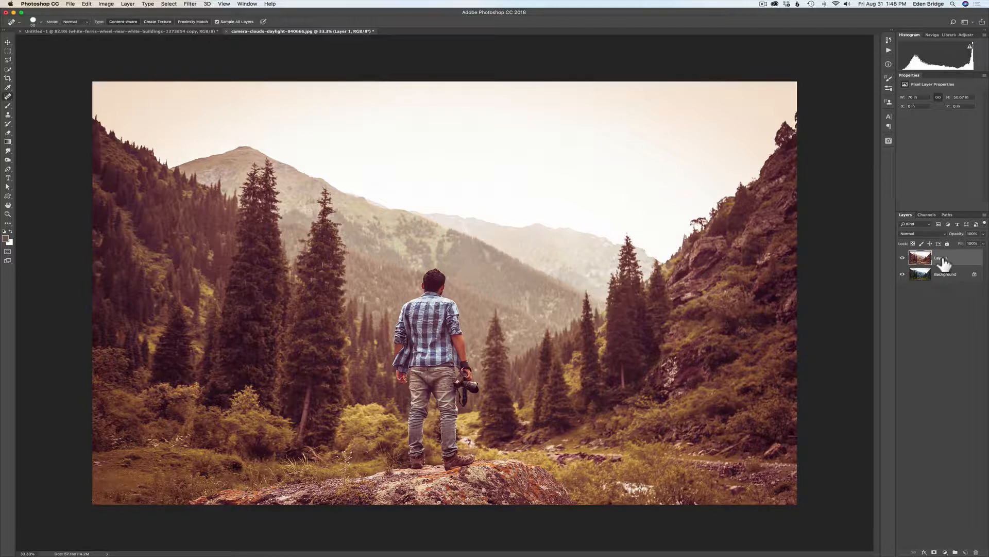
# Step: Reduce Layer 1's opacity to 75% and compare the graded photo with the original by toggling the layer's visibility
pyautogui.click(902, 259)
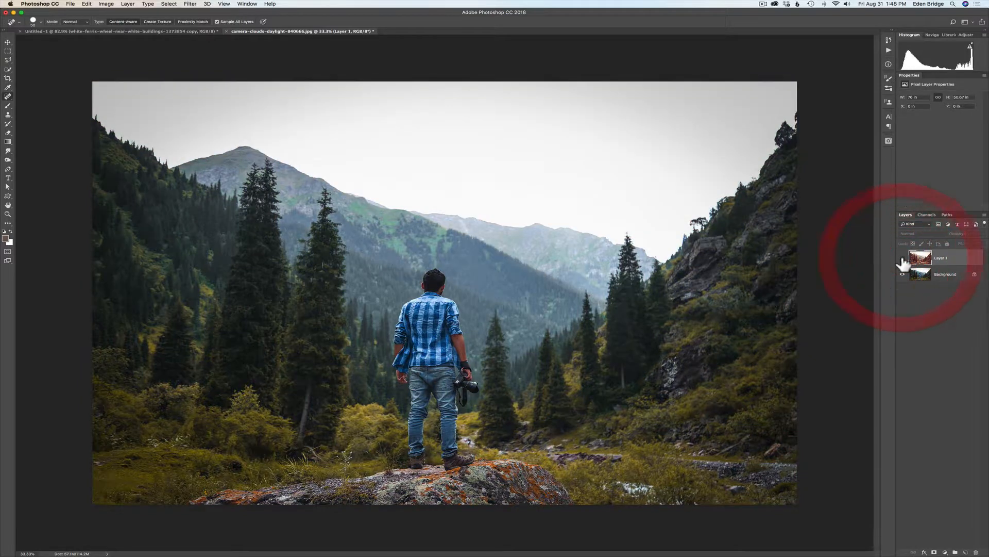
pyautogui.click(902, 259)
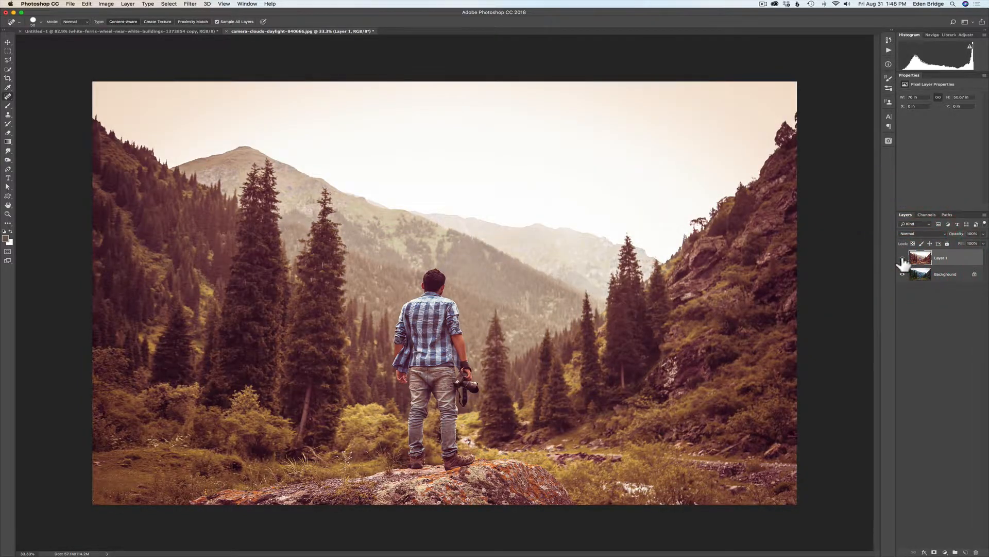
pyautogui.click(961, 236)
pyautogui.moveTo(962, 237); pyautogui.dragTo(807, 236)
pyautogui.moveTo(801, 236); pyautogui.dragTo(797, 232)
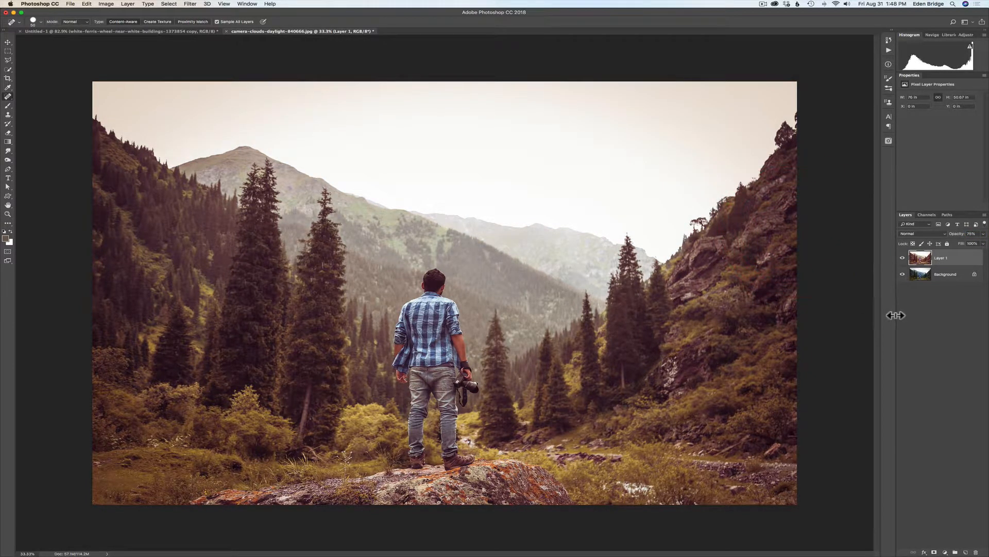
pyautogui.click(904, 259)
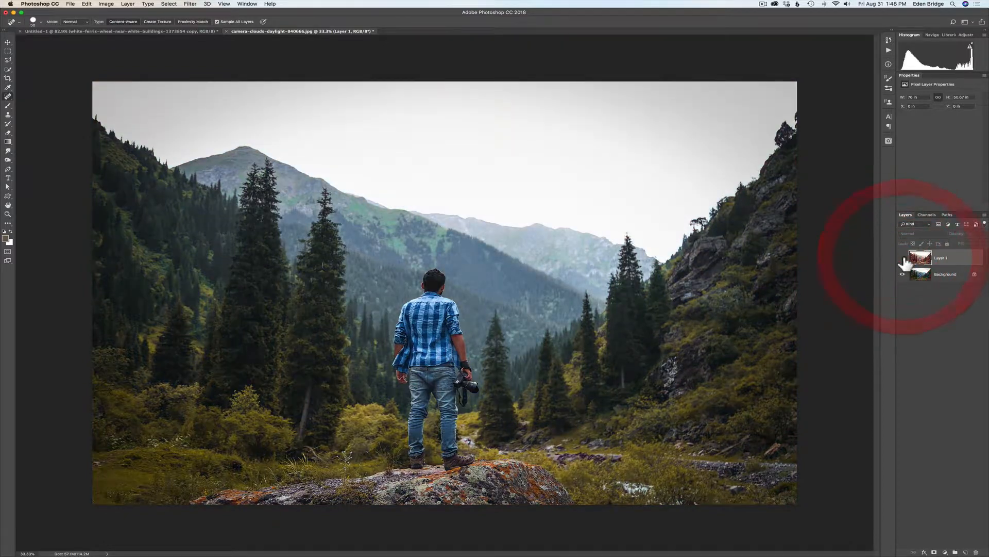
pyautogui.click(903, 259)
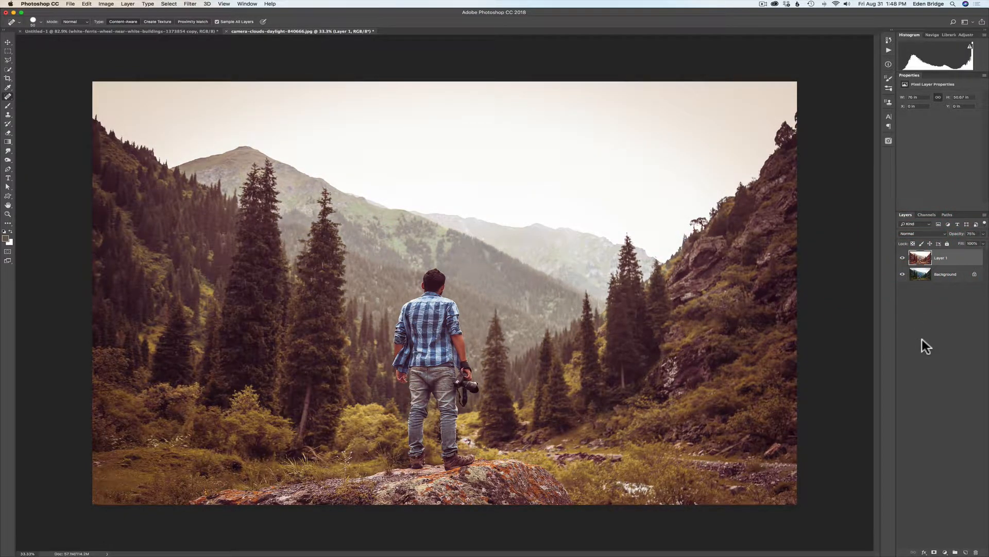